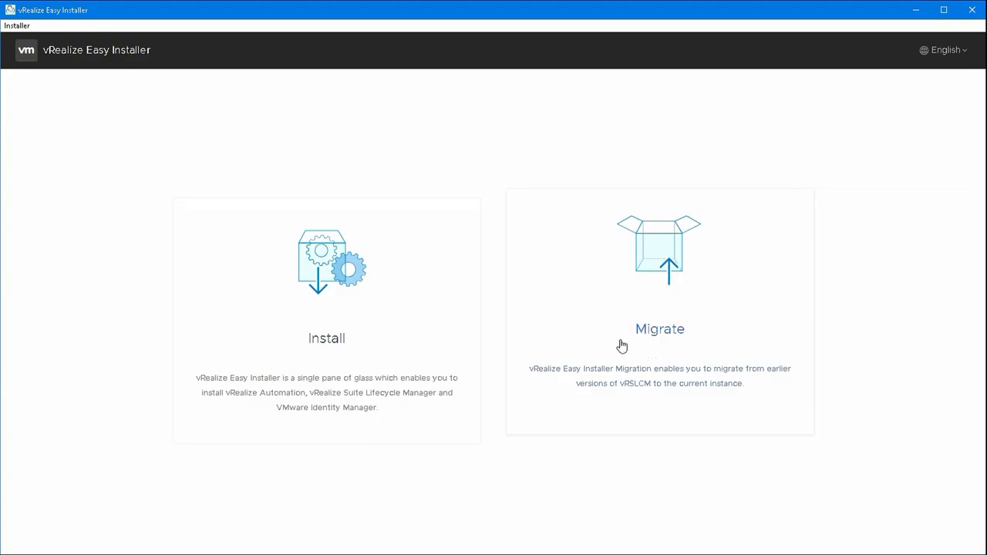
Step: Start a new installation, accept the license agreement terms, and proceed with the Customer Experience Improvement Program left joined
left_click(322, 330)
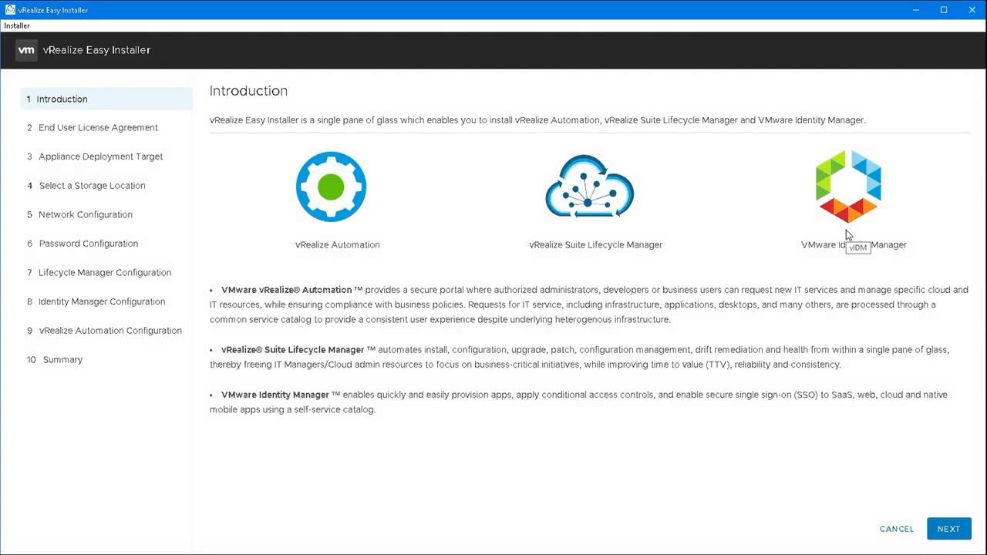
left_click(950, 530)
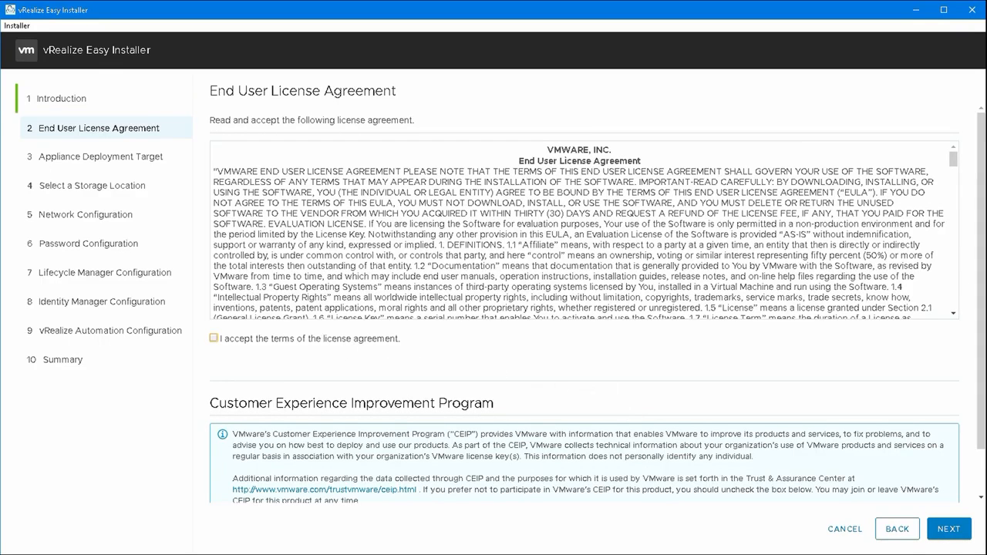
mouse_move(953, 159)
left_mouse_down()
mouse_move(944, 238)
mouse_move(956, 311)
mouse_move(954, 152)
left_mouse_up()
left_click(214, 338)
scroll(973, 432, "down", 2)
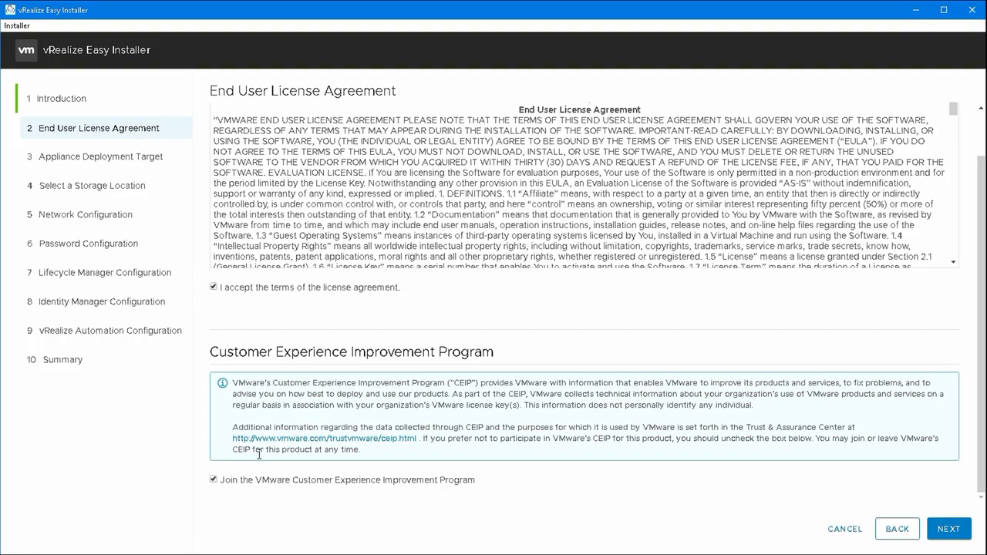
left_click(950, 531)
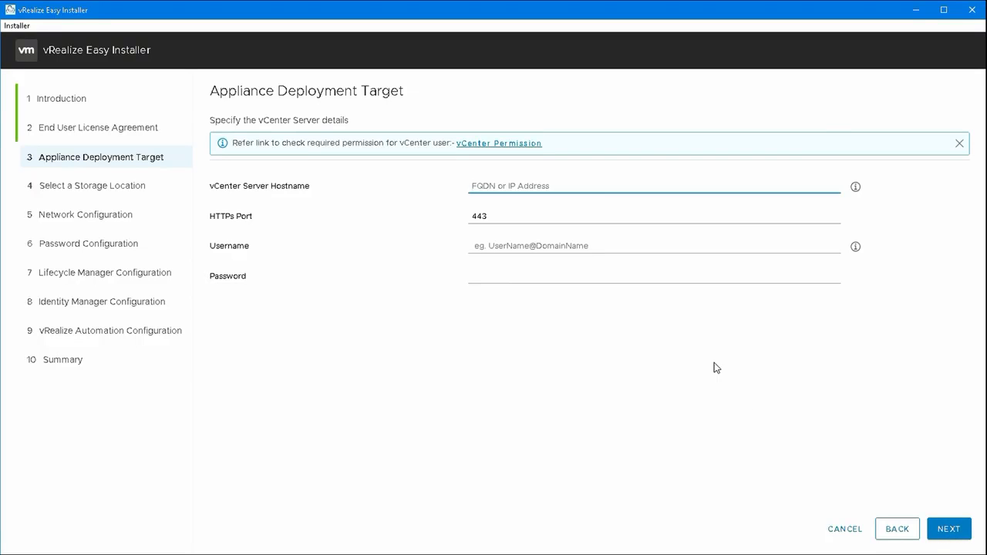
Step: Enter 192.168.0.20 as the vCenter Server hostname, along with the administrator username and the account password
type("192.168")
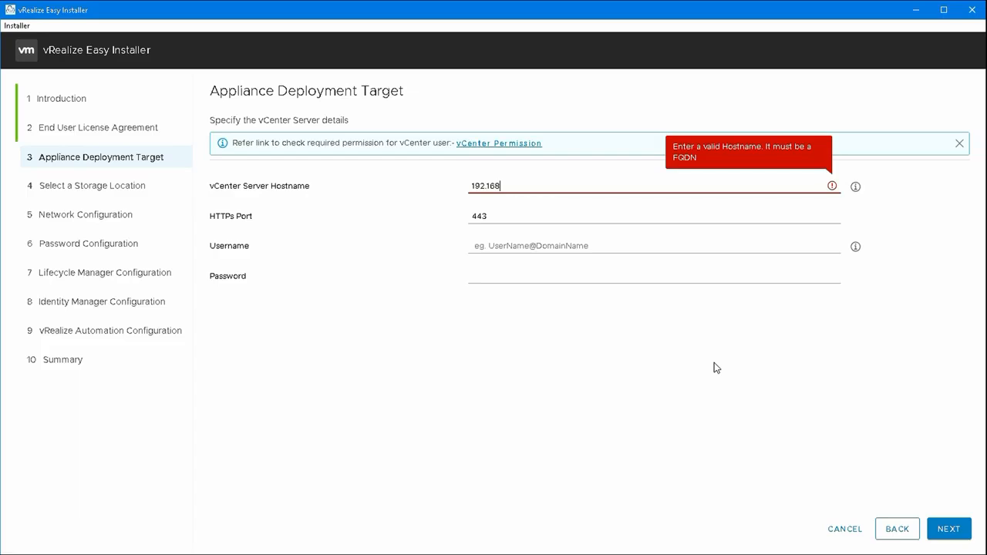
type(".0.20")
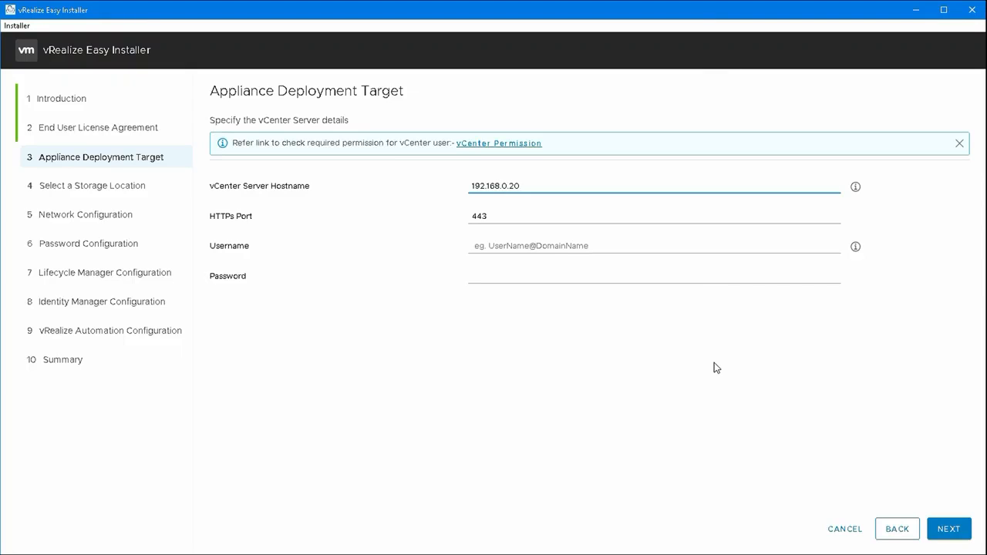
left_click(552, 247)
type("administrator@vsphere.local")
left_click(532, 275)
type("•••••••")
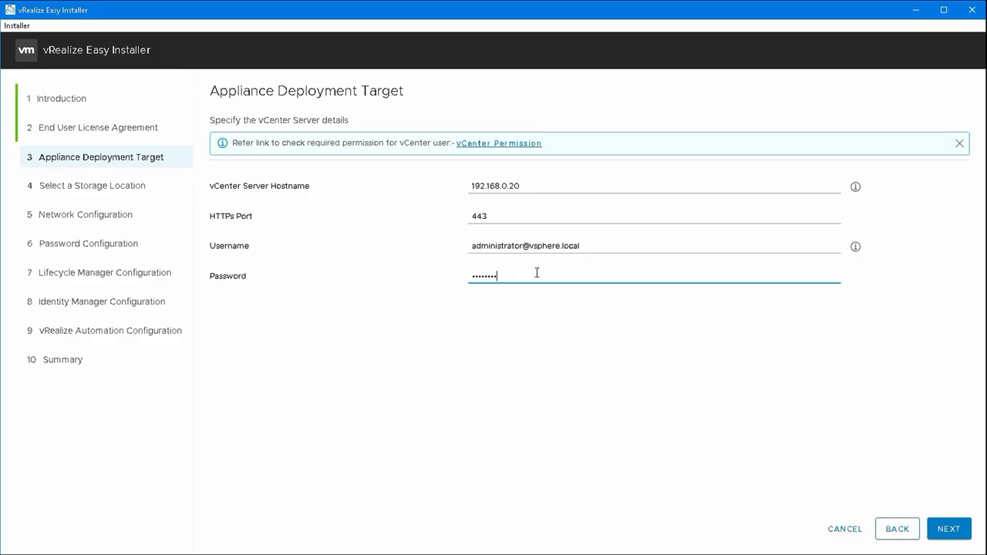
Step: Check the entered vCenter connection details, submit them, and accept the server's SSL certificate
left_click_drag(533, 187, 469, 186)
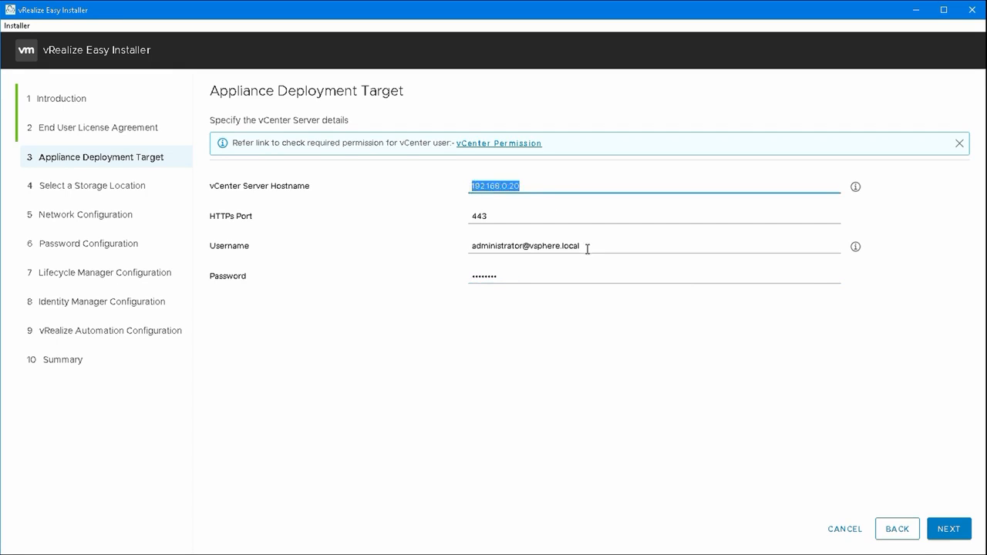
left_click_drag(588, 248, 462, 249)
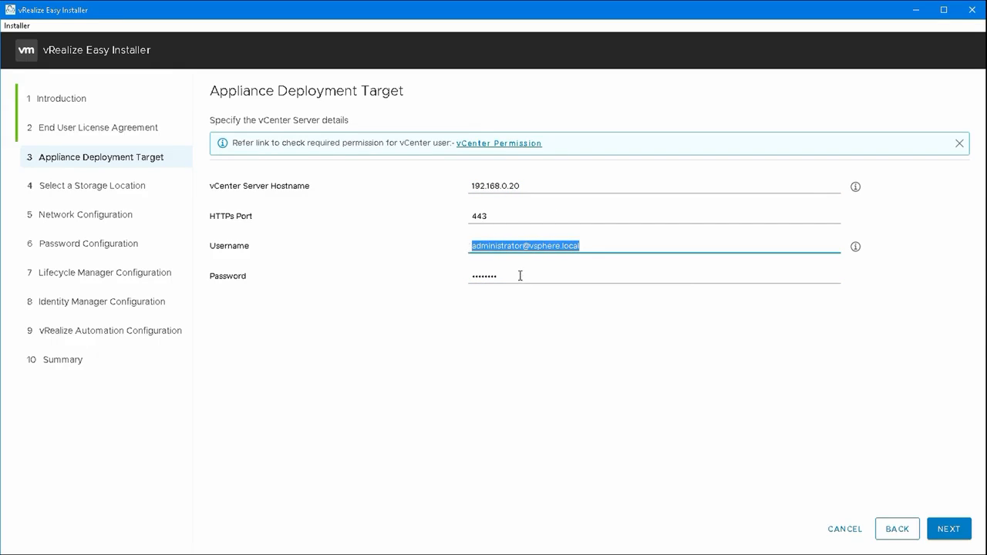
left_click_drag(521, 275, 451, 281)
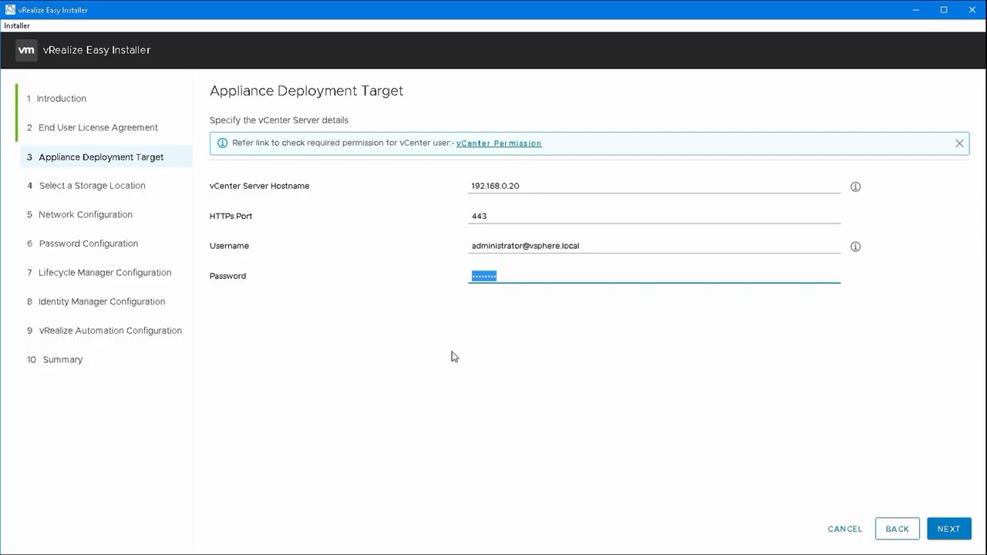
left_click(946, 531)
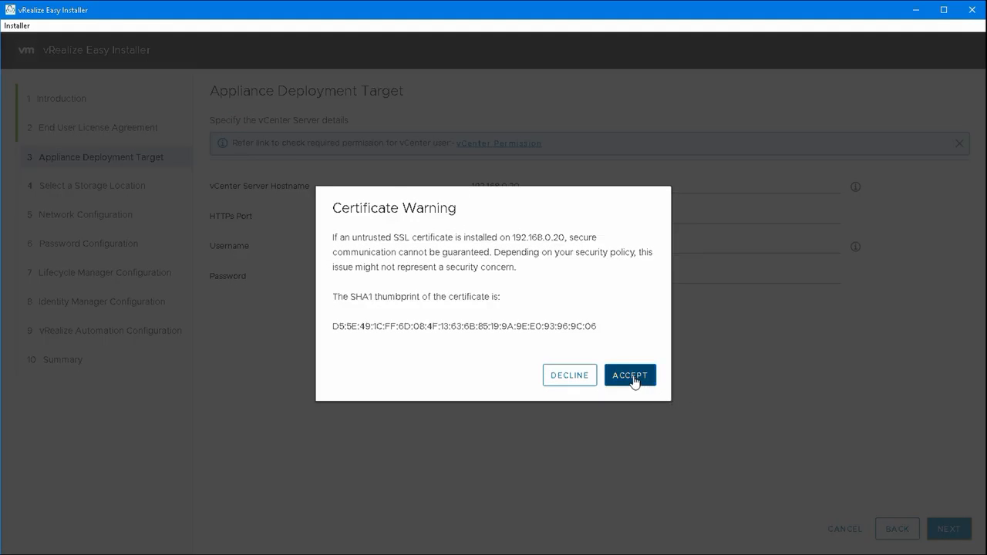
left_click(636, 379)
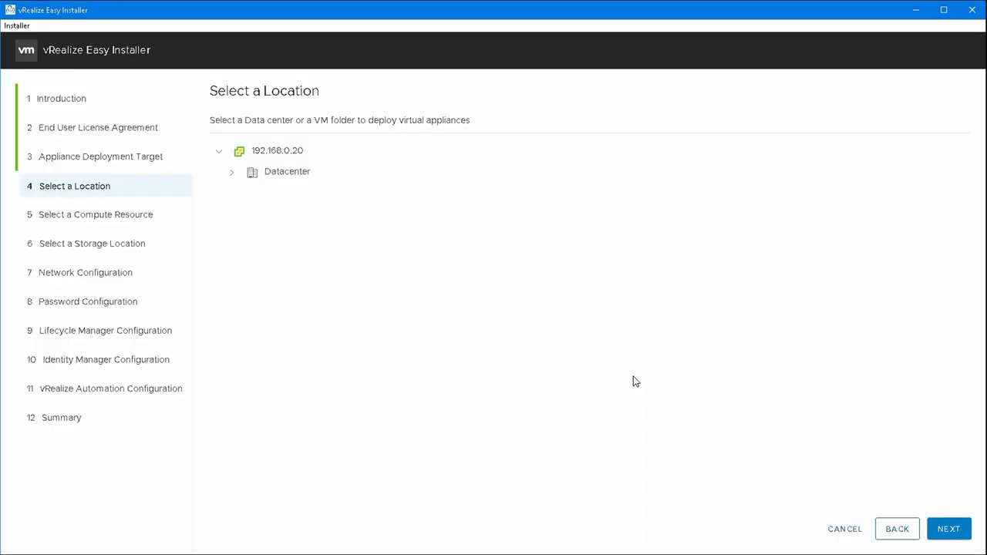
Step: Choose the vcenter folder under Datacenter as the deployment location and continue to the compute resource selection
left_click(232, 176)
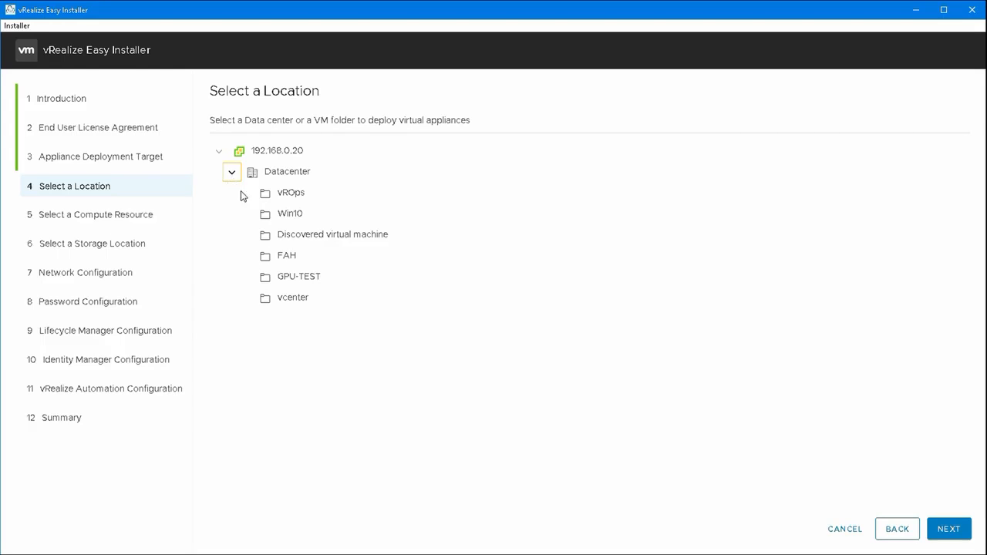
left_click(315, 237)
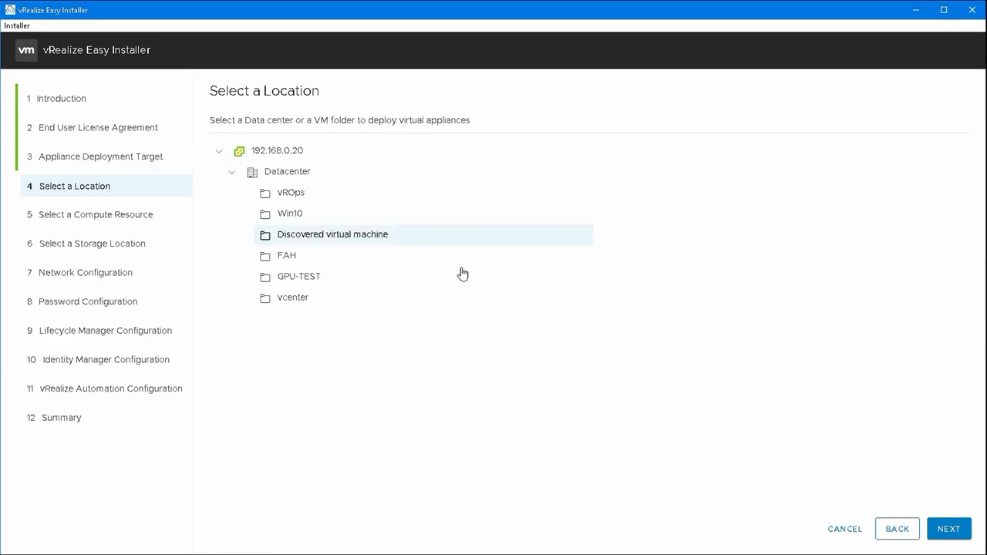
left_click(316, 303)
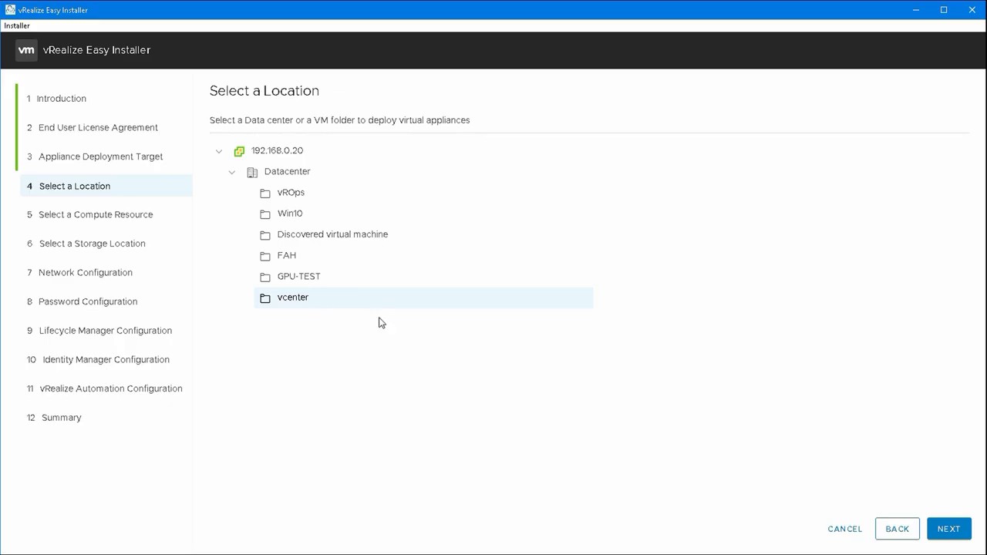
left_click(959, 532)
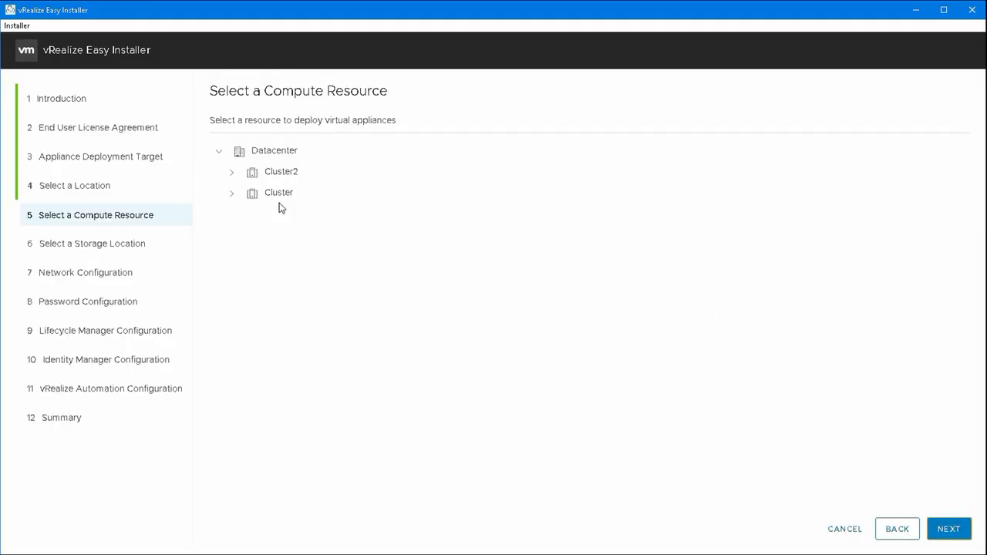
Step: Choose Cluster under Datacenter as the compute resource and continue to the storage selection
left_click(233, 194)
left_click(231, 172)
left_click(283, 198)
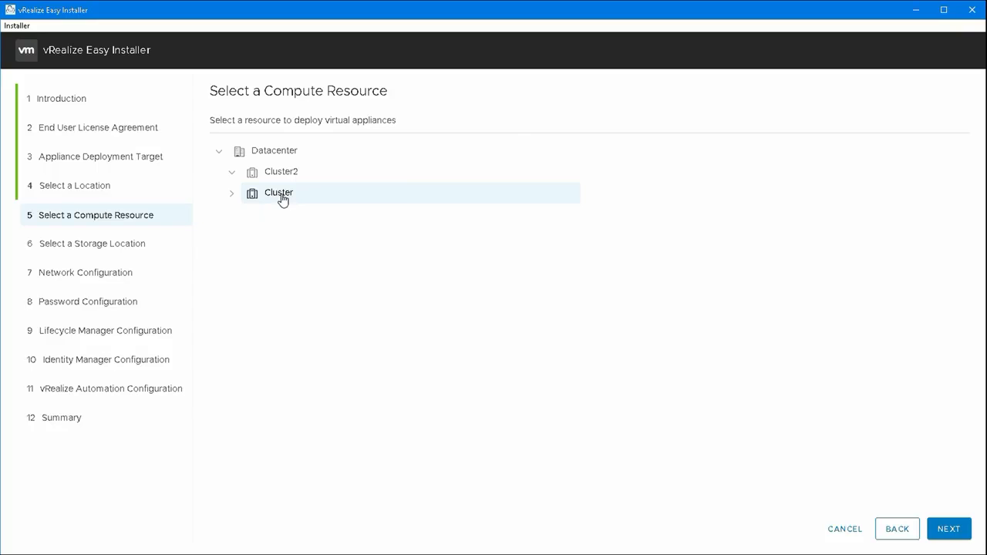
left_click(950, 529)
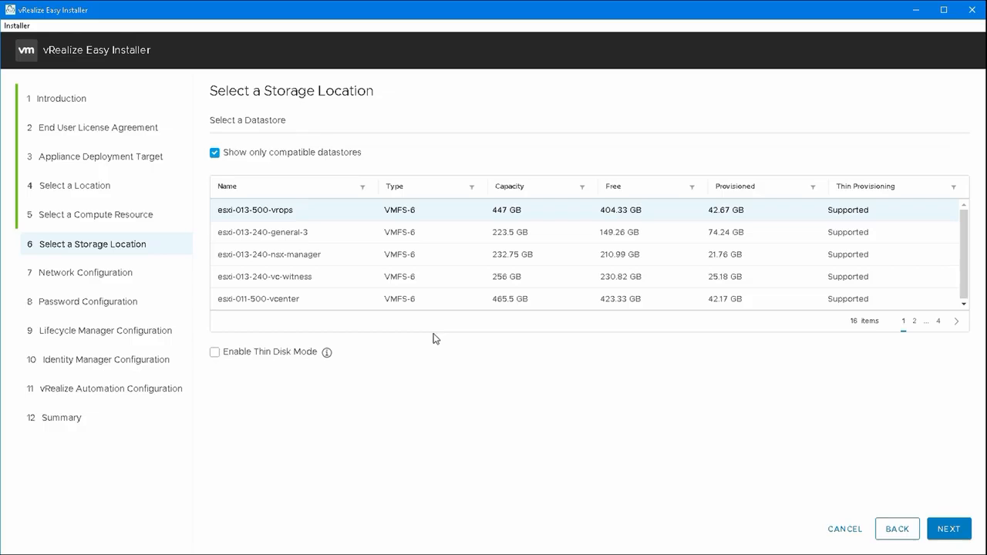
Step: Enable Thin Disk Mode, keep the esxi-013-500-vrops datastore, and continue to the network settings
left_click(214, 353)
left_click_drag(965, 274, 961, 295)
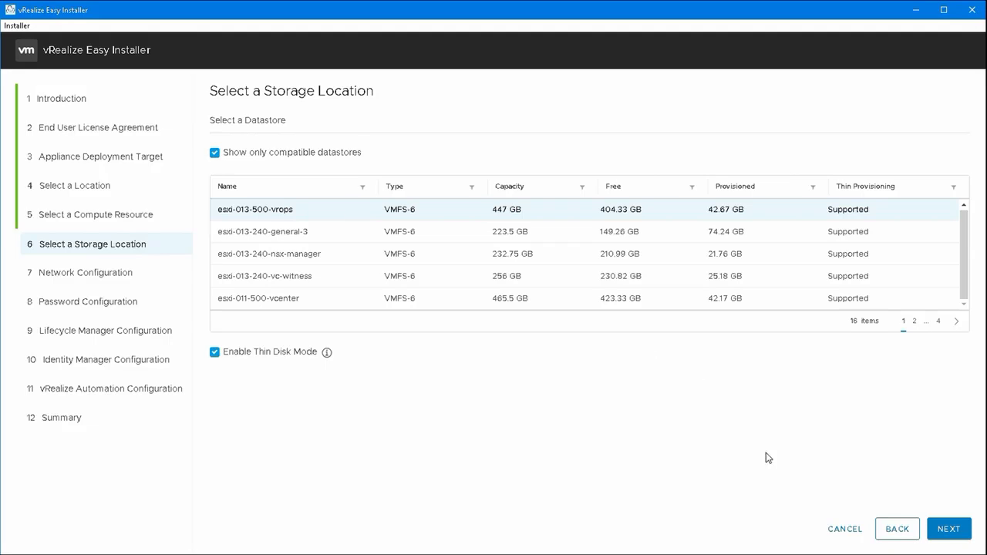
left_click(946, 531)
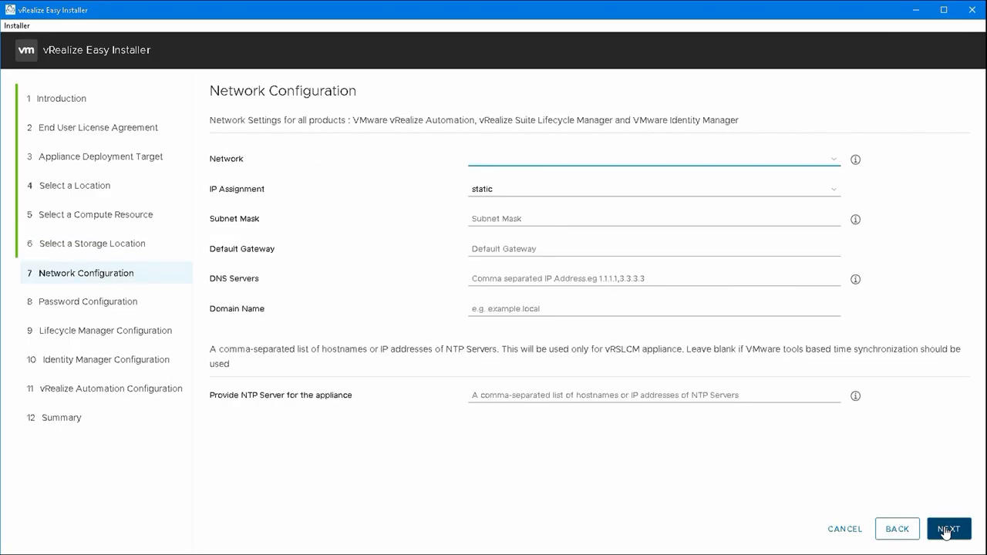
Step: Select the std-0-vlan-0000 network and set the subnet mask to 255.255.255.0 and the default gateway to 192.168.0.1
left_click(563, 164)
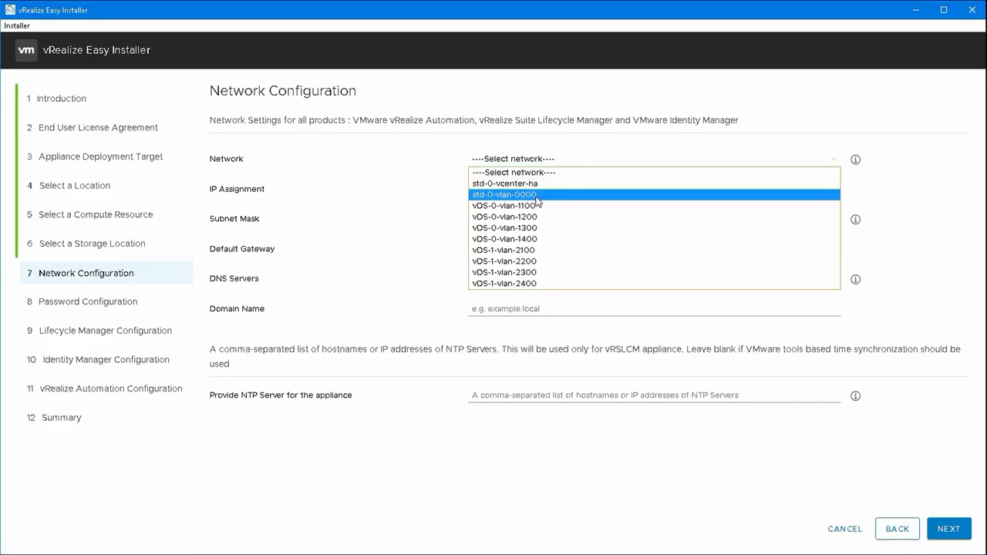
left_click(505, 195)
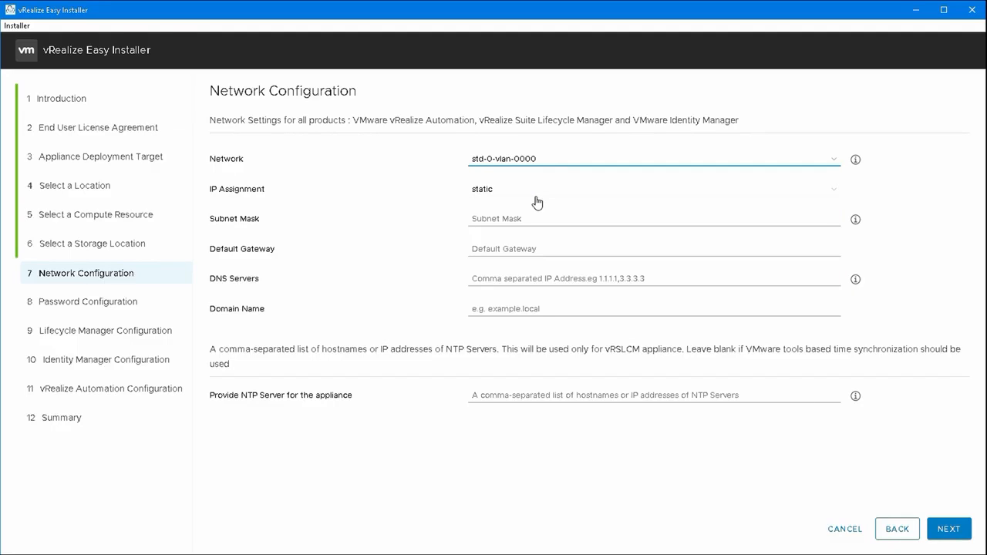
left_click(543, 220)
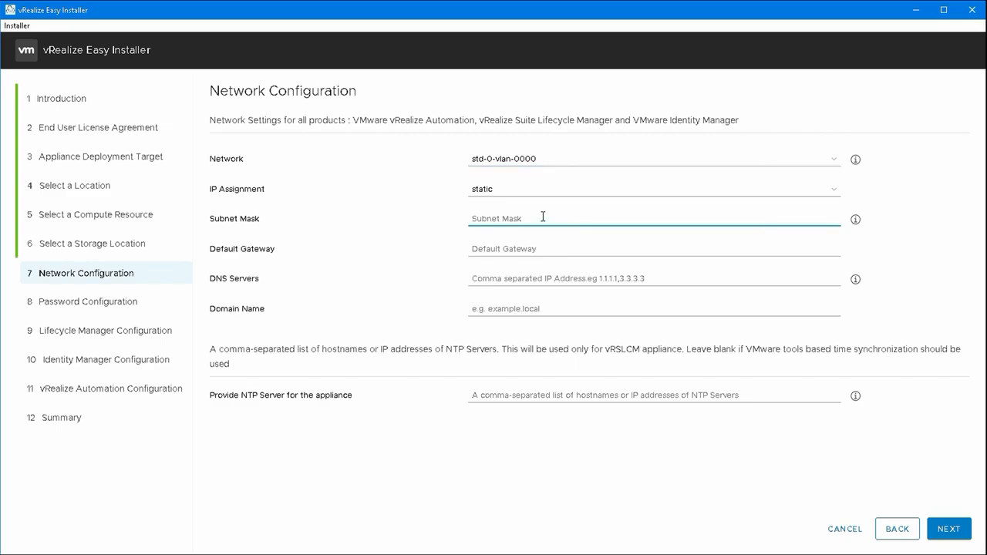
type("255.2")
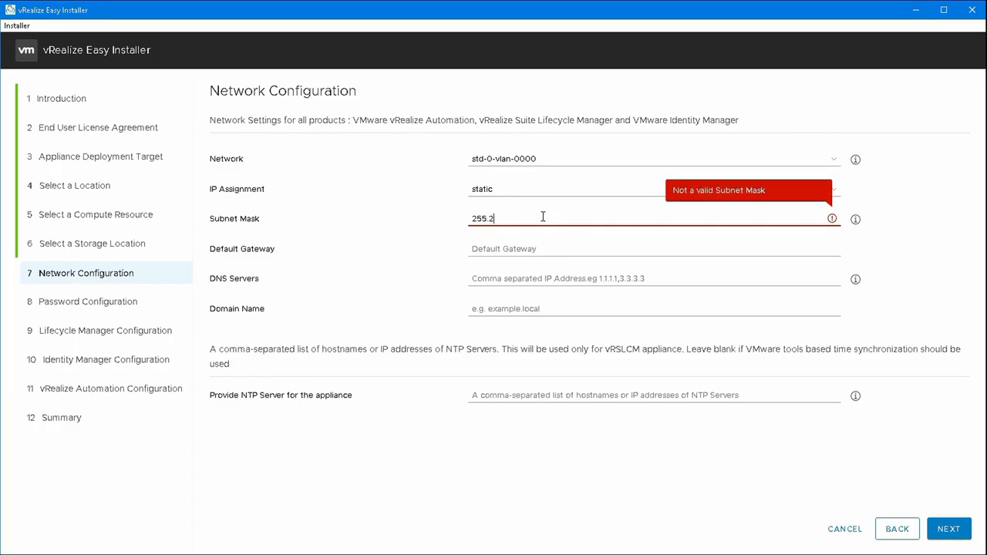
type("55.255.0")
left_click(530, 247)
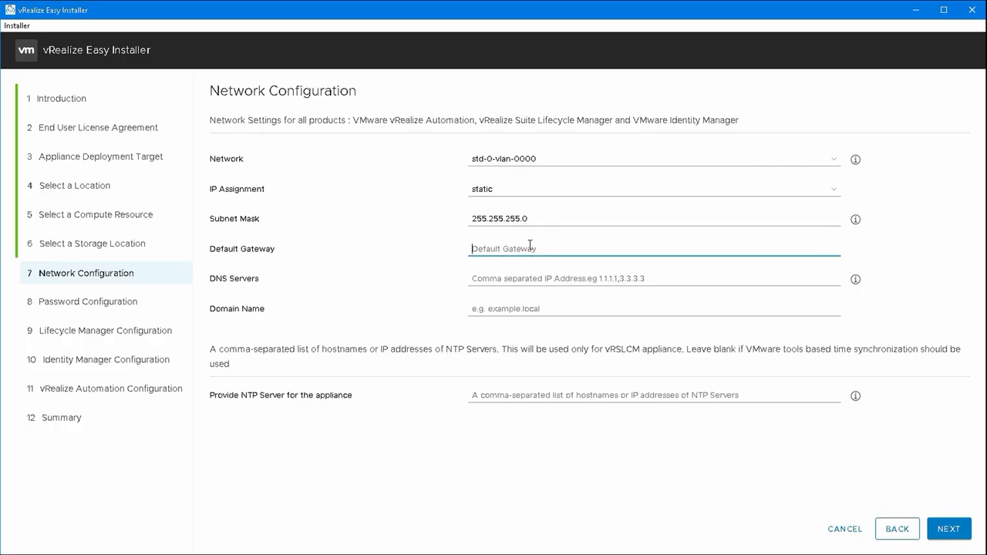
type("192.1")
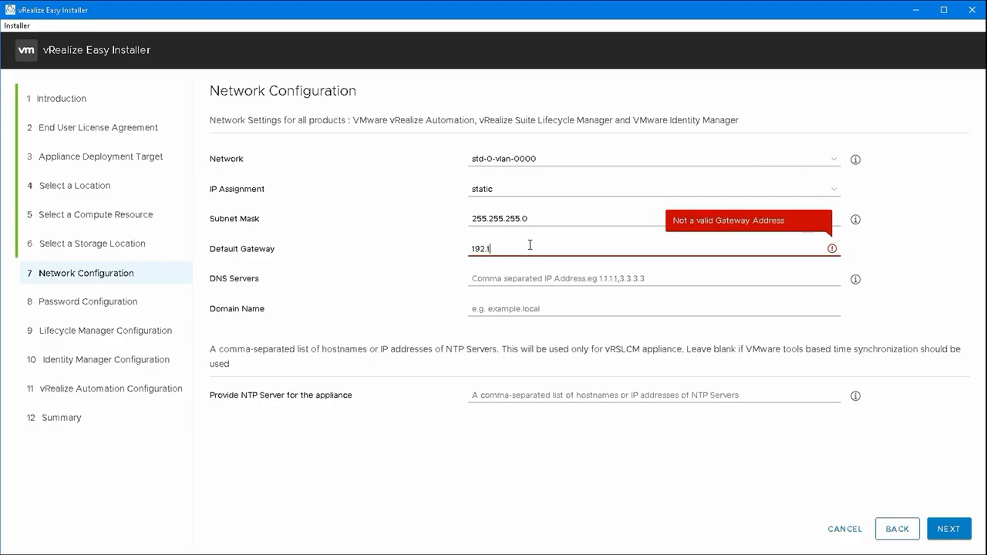
type("68.0.1")
Step: Set the DNS server to 192.168.0.115 and the domain name to lab.local
left_click(540, 276)
type("192")
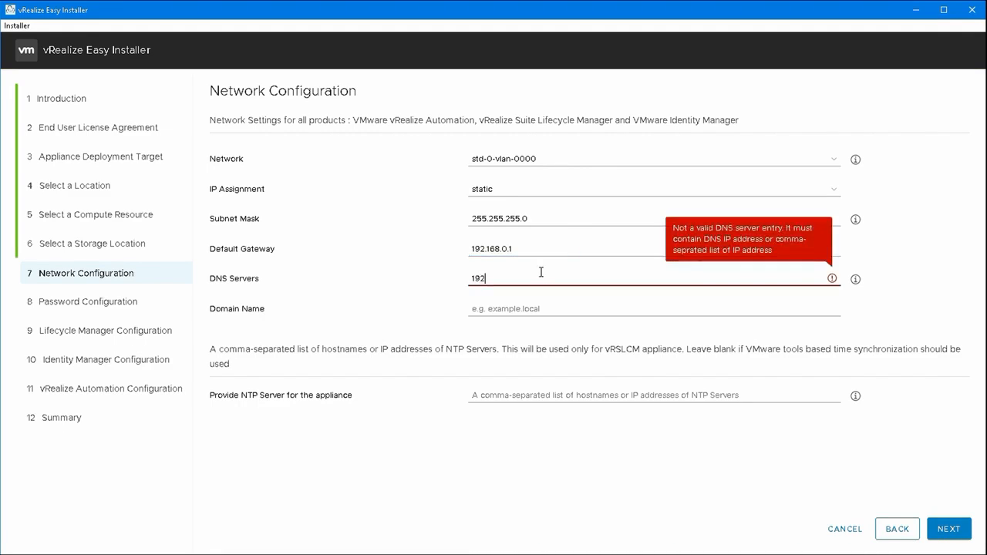
type(".168.0.115")
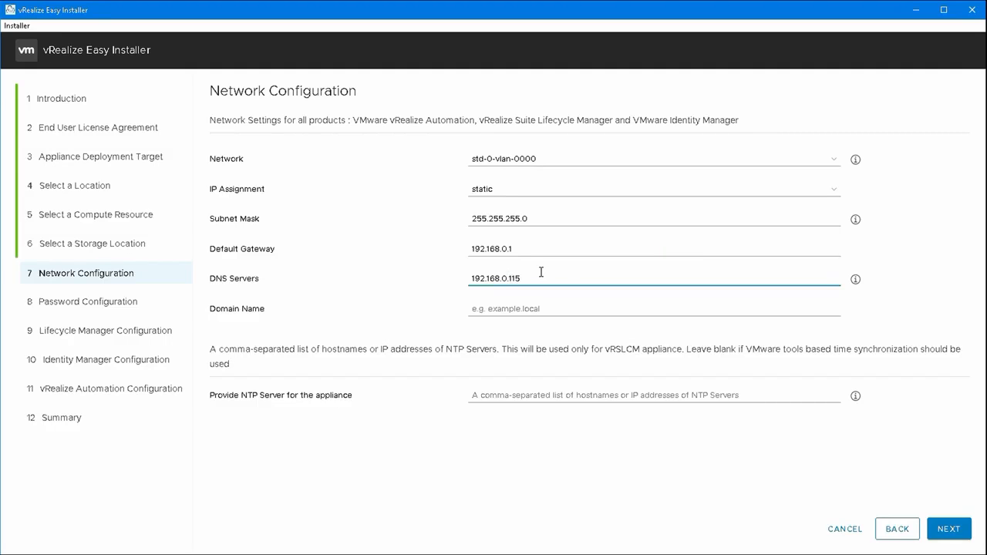
left_click(545, 307)
type("l")
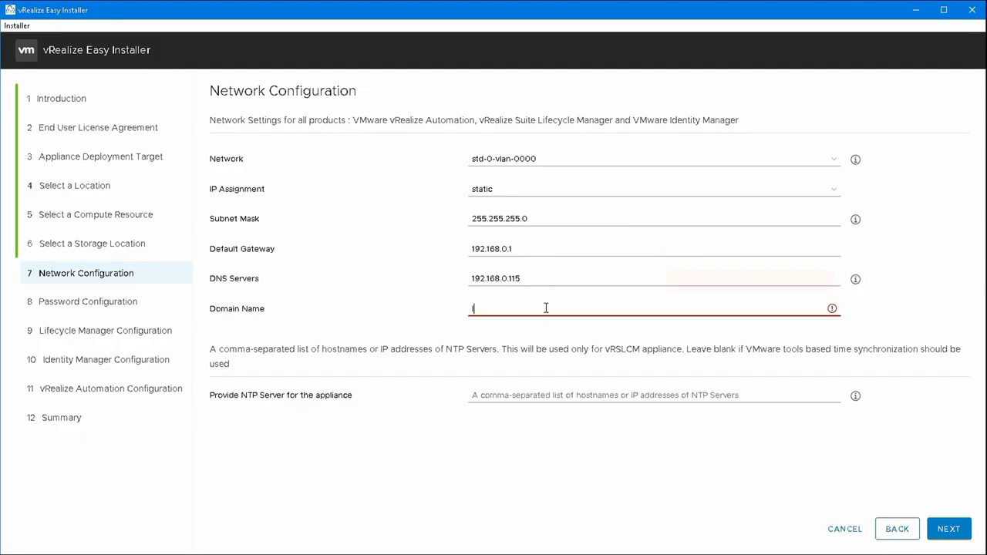
type("ab.local")
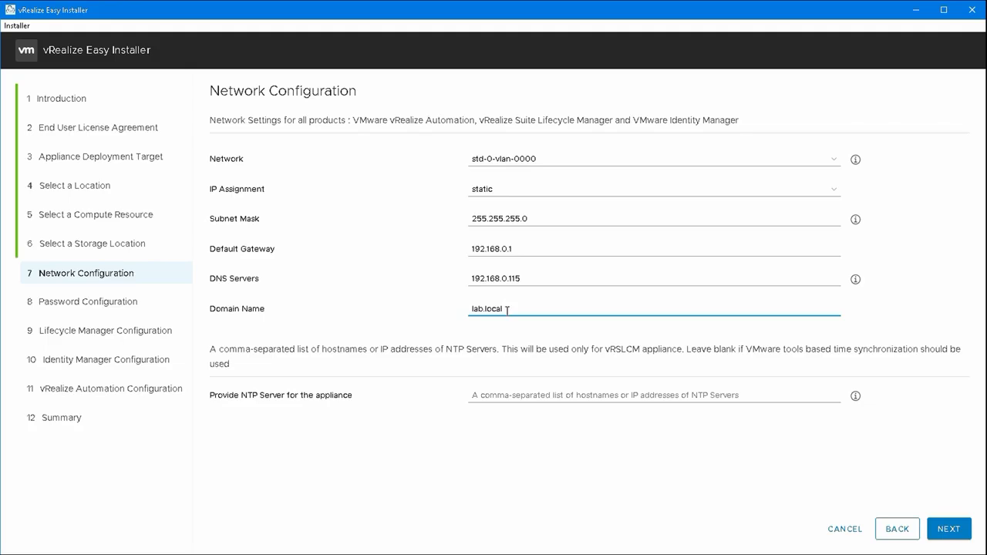
Step: Set the appliance NTP servers to 216.239.35.4, 216.239.35.0, 216.239.35.8, 216.239.35.12 and continue to the password configuration
left_click(521, 396)
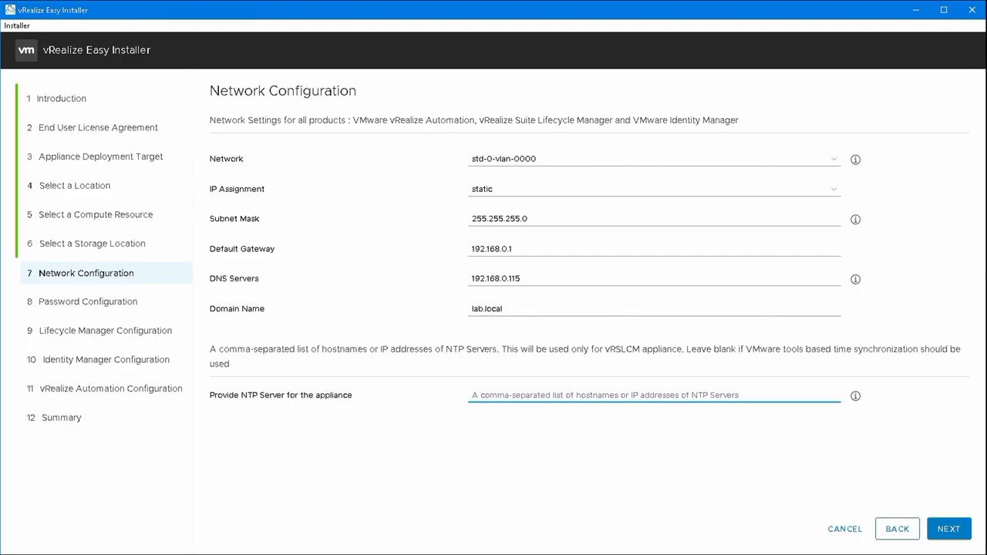
key("alt+Tab")
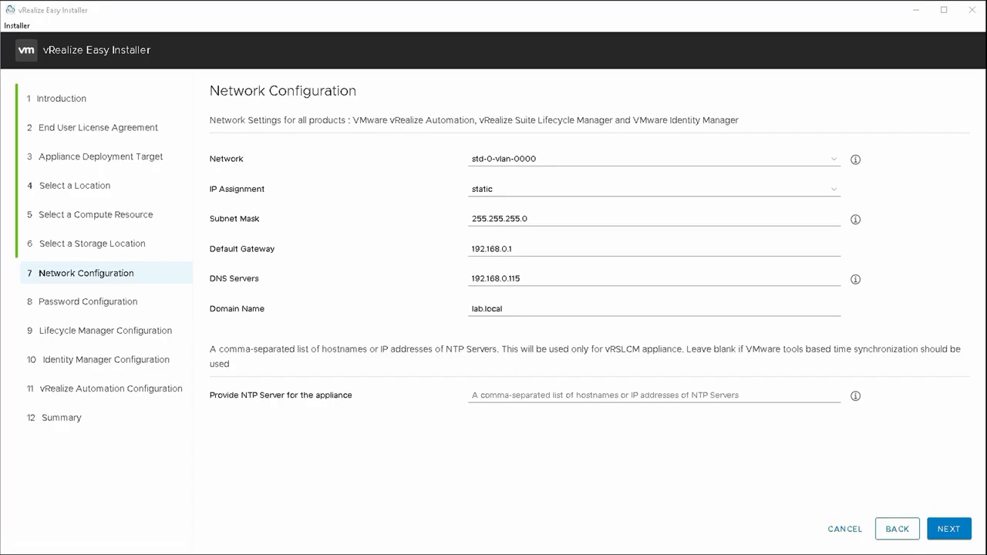
left_click(484, 397)
type("216.239.35.4, 216.239.35.0, 216.239.35.8, 216.239.35.12")
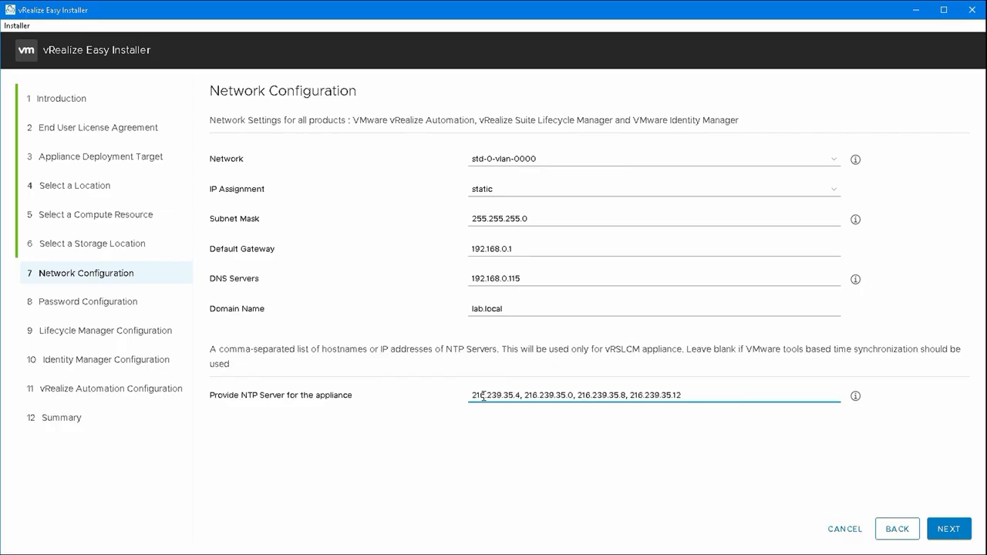
left_click(946, 530)
Step: Enter and confirm the common password for all products and continue to the Lifecycle Manager configuration
left_click(533, 216)
type("••••••")
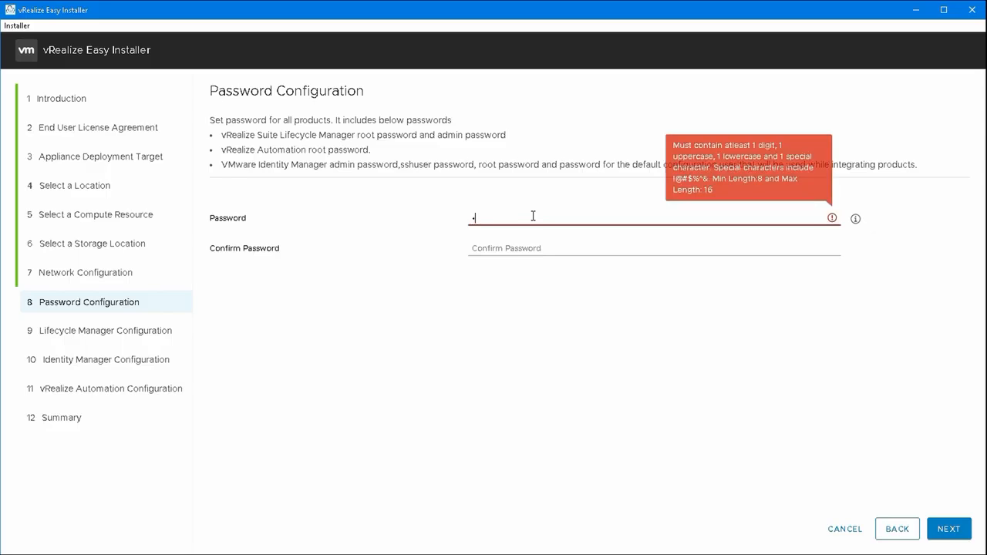
type("••")
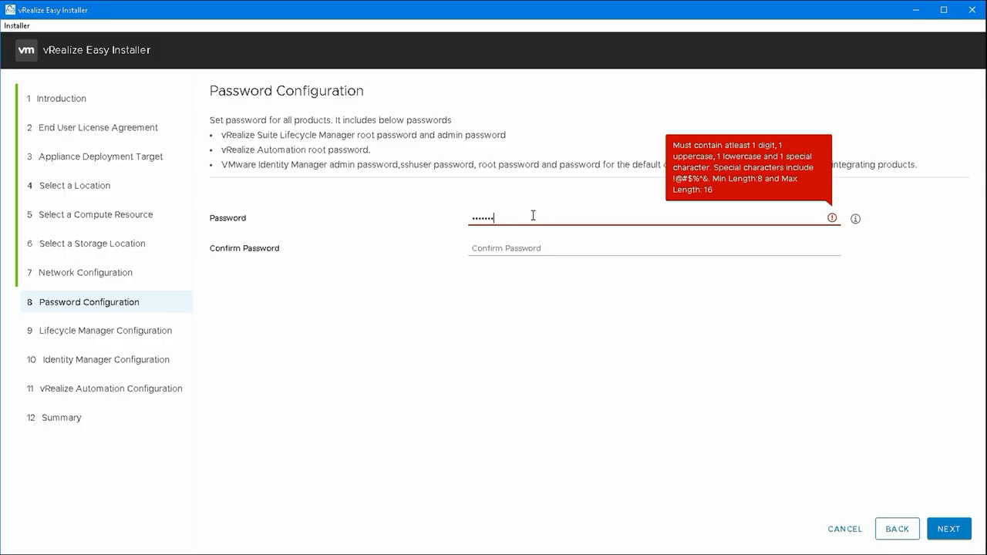
key("Tab")
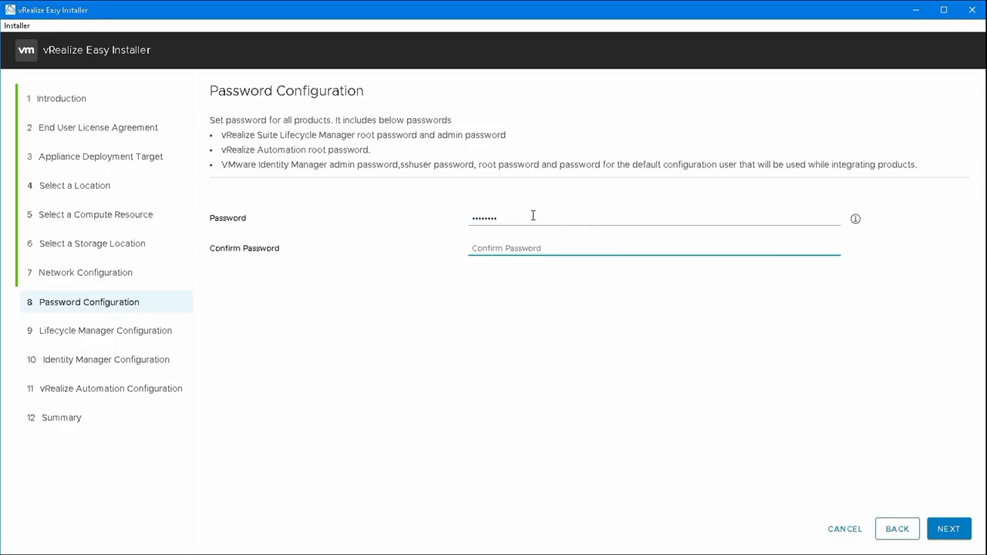
type("••••••••")
left_click(948, 529)
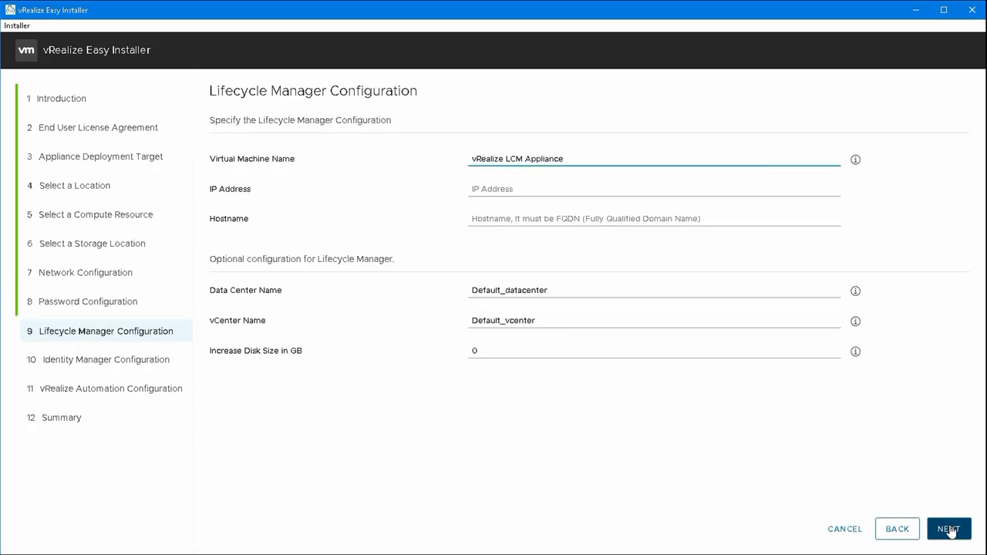
Step: Rename the Lifecycle Manager virtual machine as vrlcm-071 and set its IP address to 192.168.0.71
left_click_drag(590, 159, 457, 160)
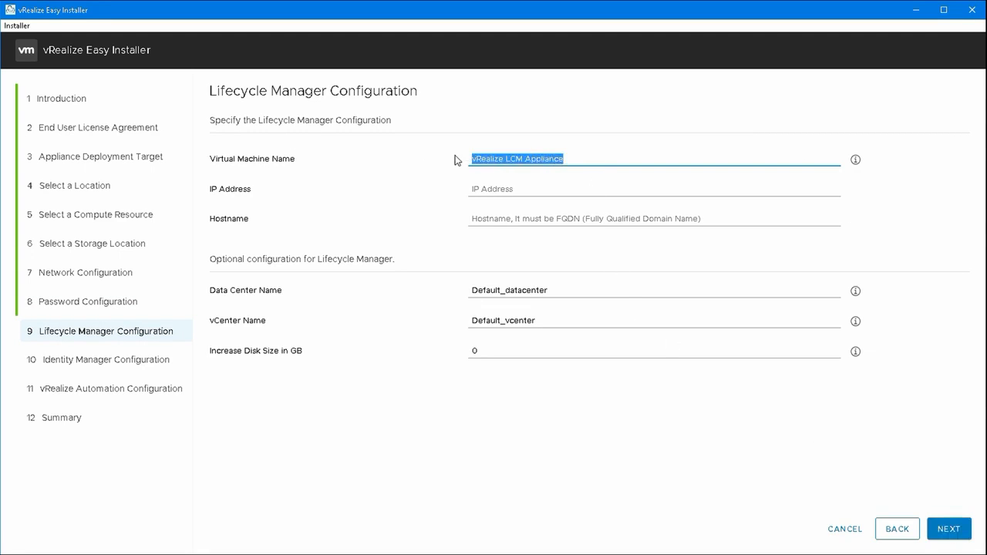
type("v")
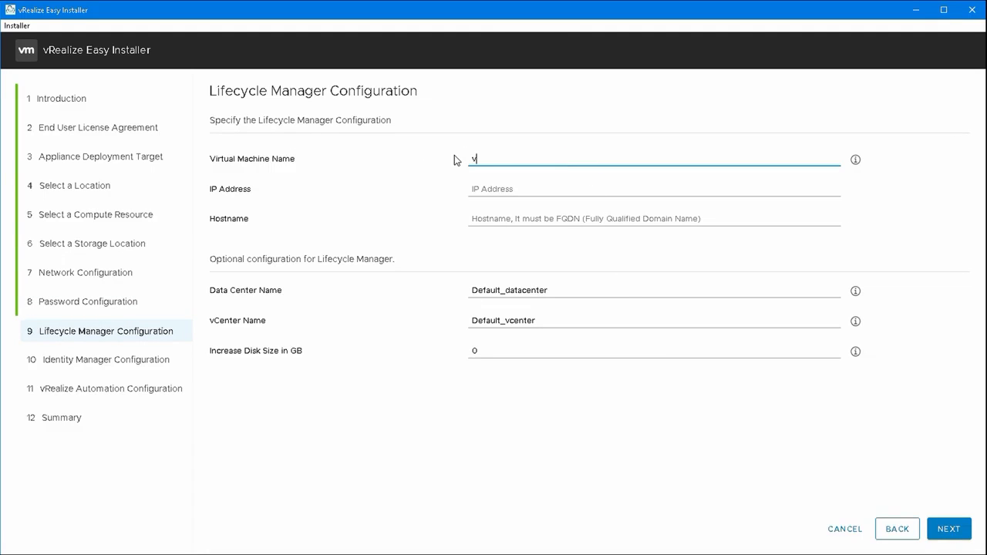
type("rlcm-071")
left_click(498, 187)
type("192.168")
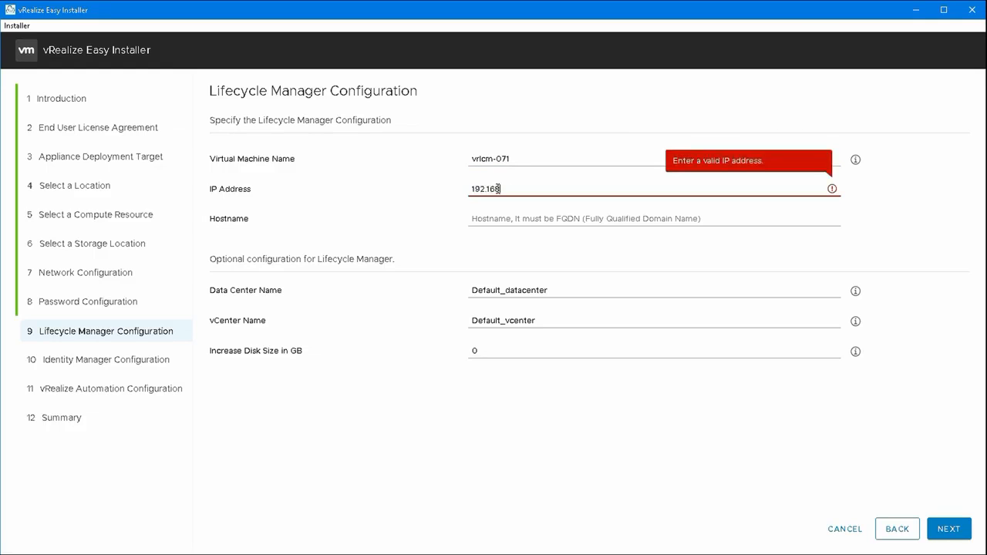
type(".0.71")
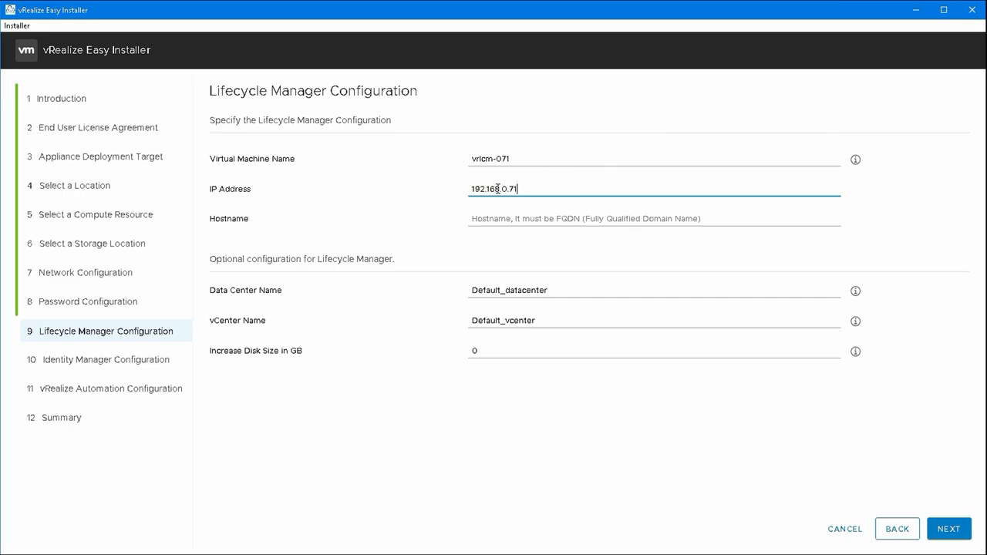
Step: Set the Lifecycle Manager hostname to vrlcm-071.lab.local, keep the optional defaults, and continue to the Identity Manager configuration
key("Tab")
type("vrlcm")
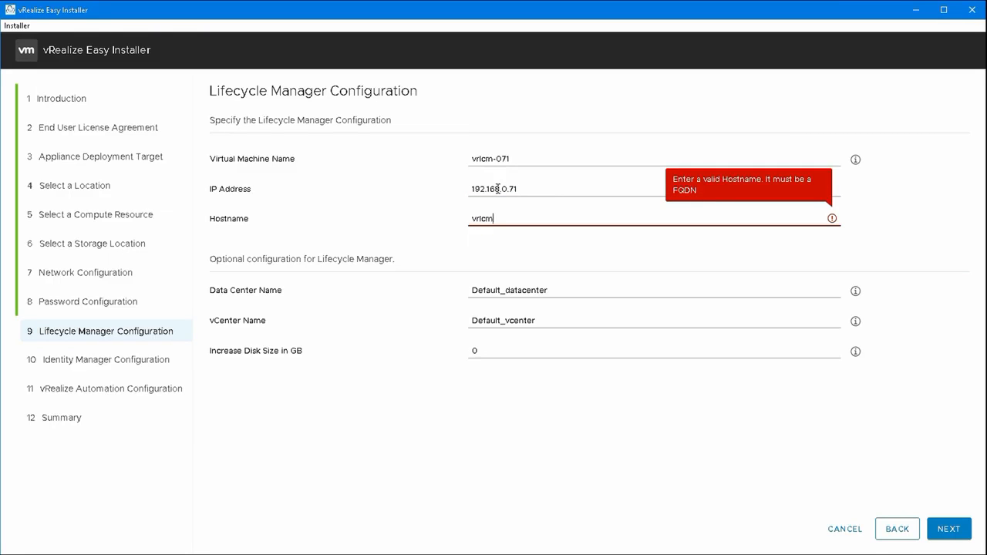
type("-071.lab.local")
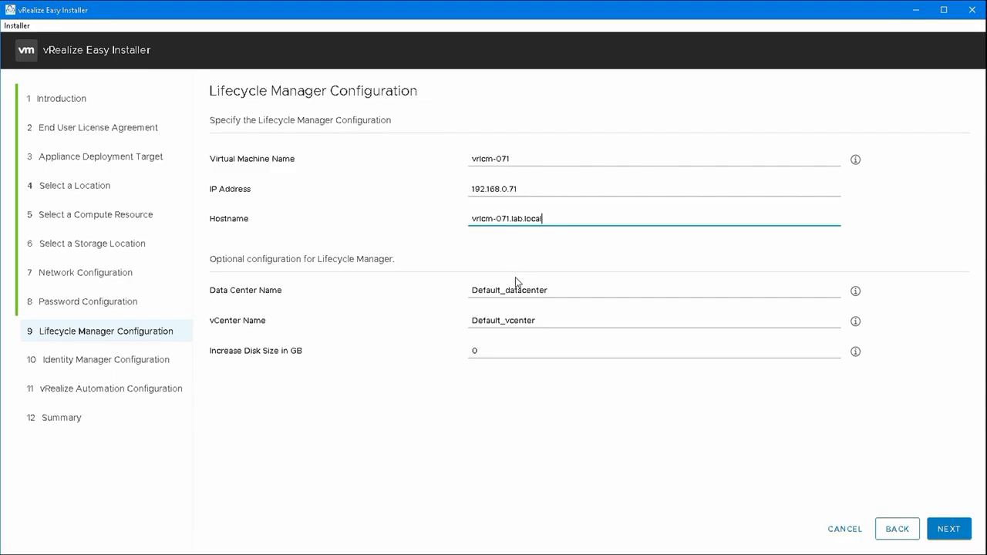
left_click(521, 289)
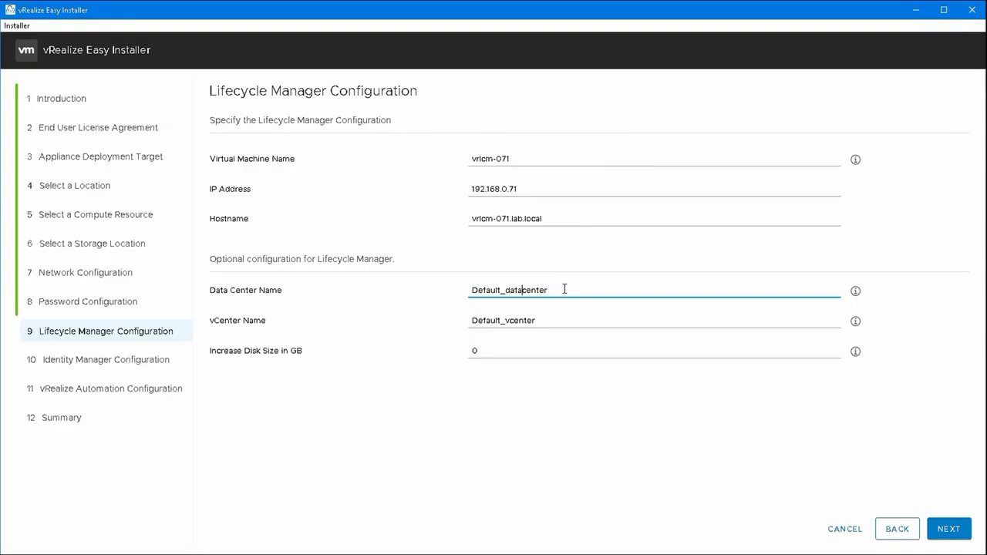
mouse_move(856, 292)
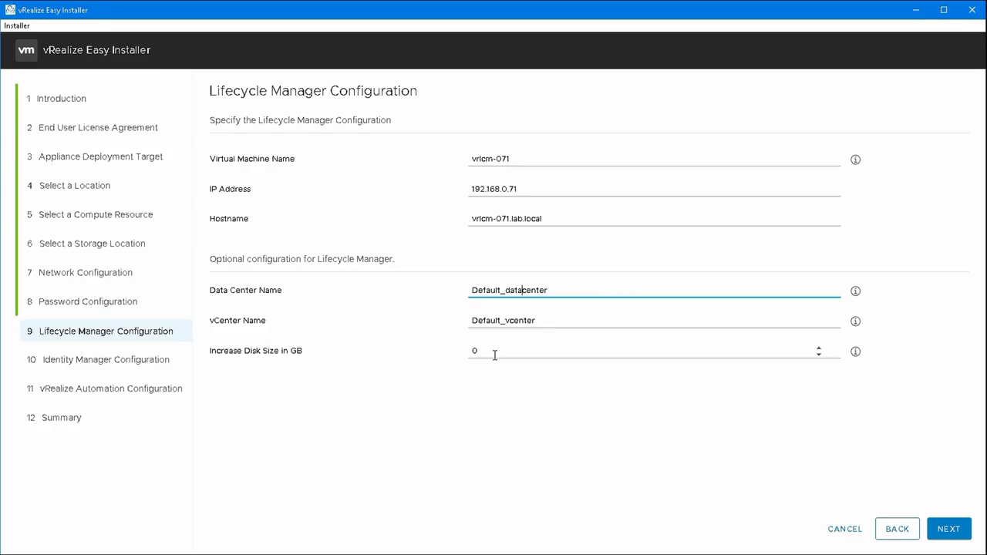
left_click(948, 528)
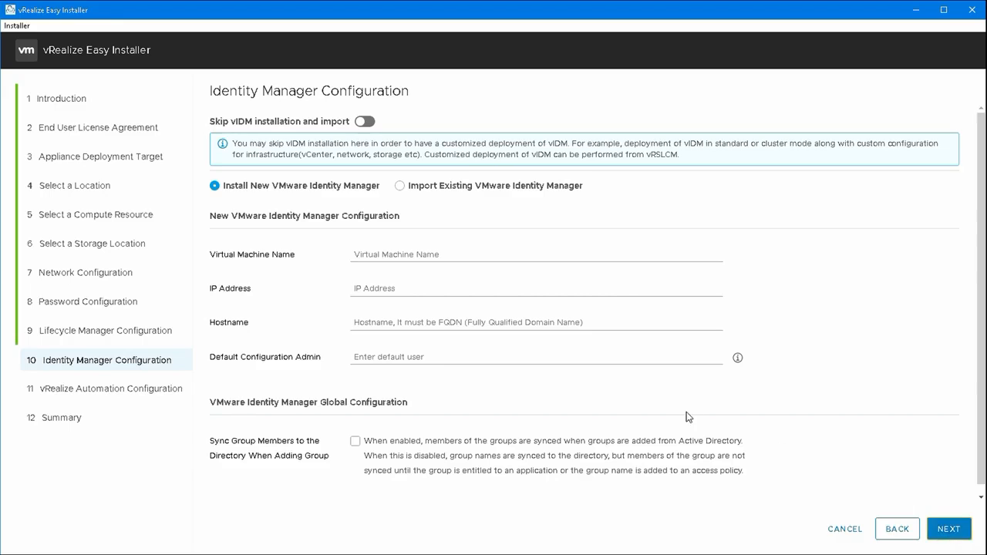
left_click(363, 122)
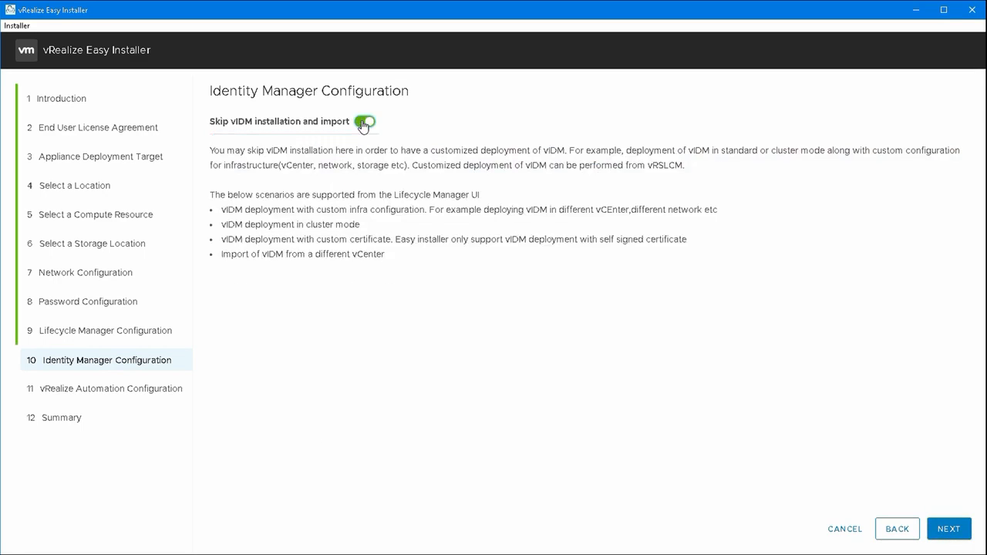
left_click(947, 532)
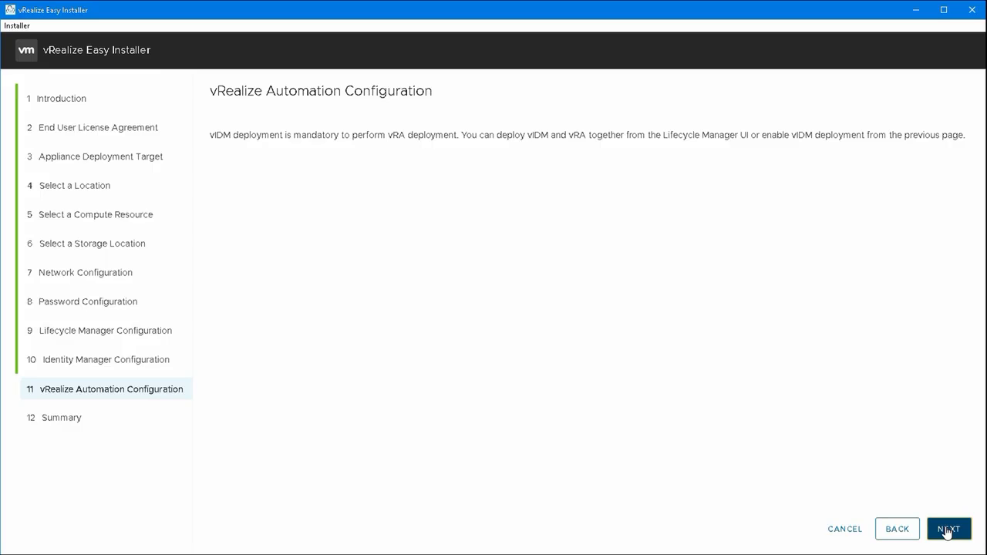
left_click(900, 531)
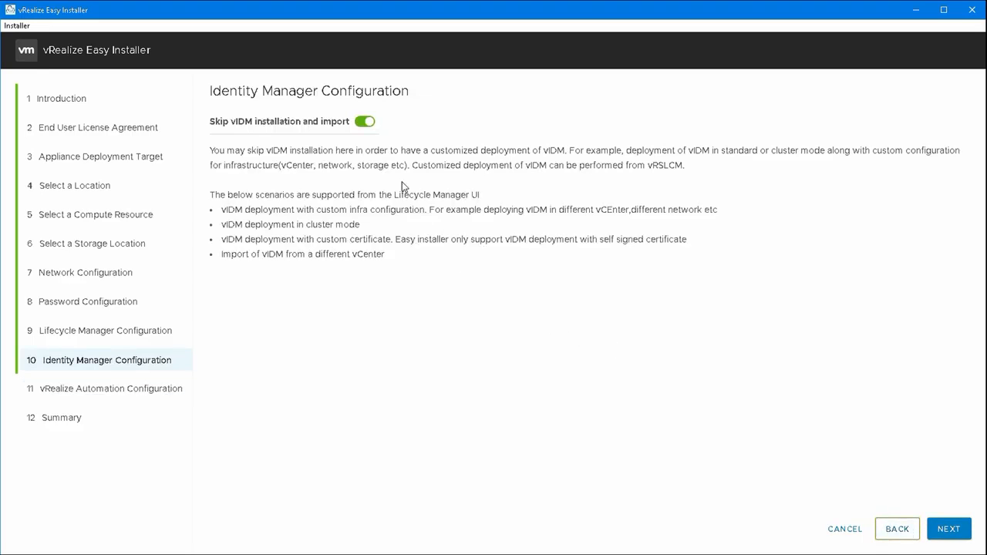
left_click(365, 121)
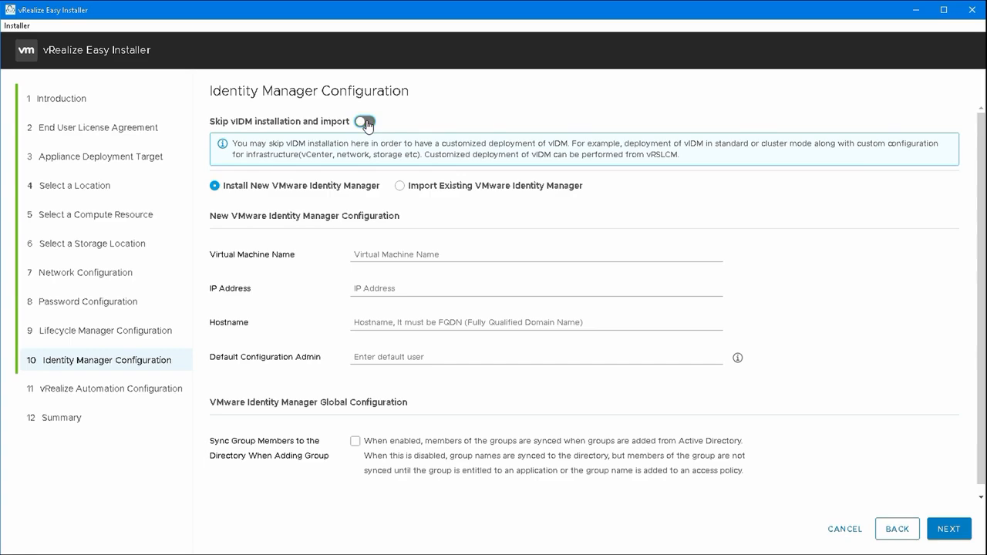
Step: Set the new Identity Manager's virtual machine name to vridm, IP address to 192.168.0.75 and hostname to vridm.lab.local
left_click(396, 255)
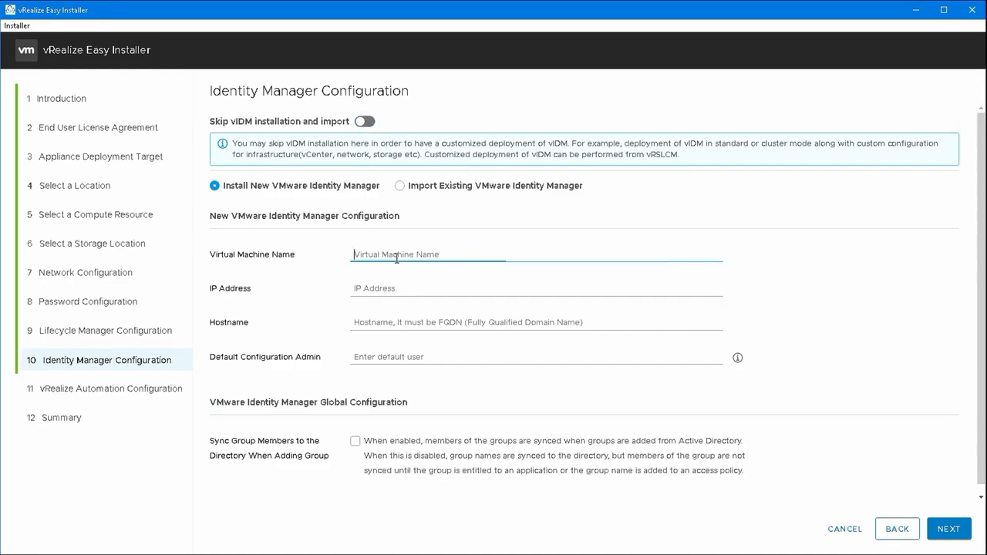
type("vridm")
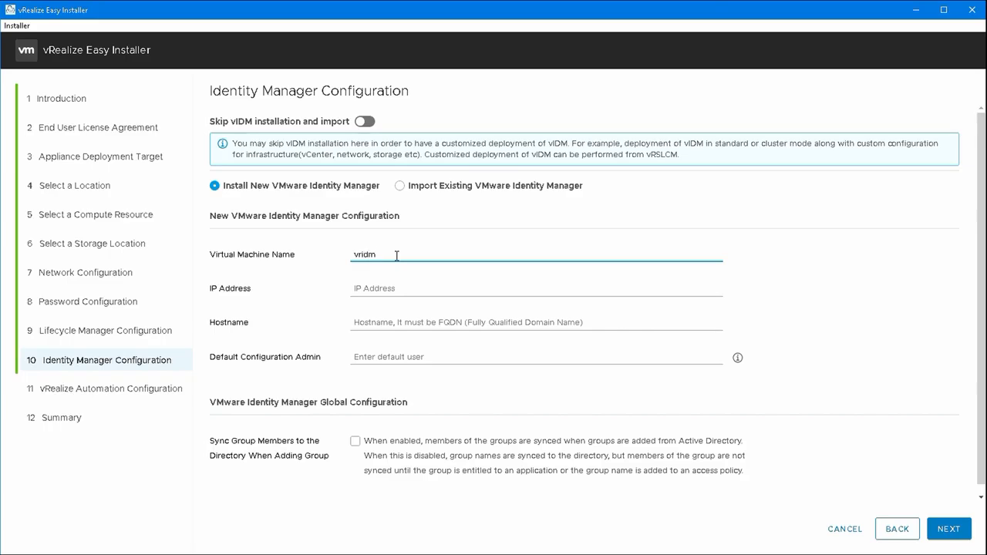
left_click(398, 288)
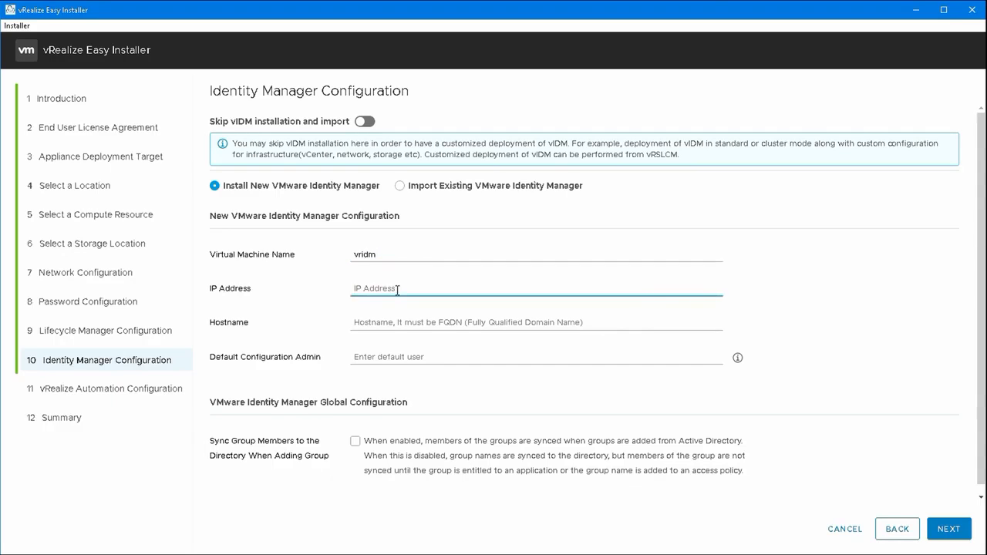
type("192.168.0")
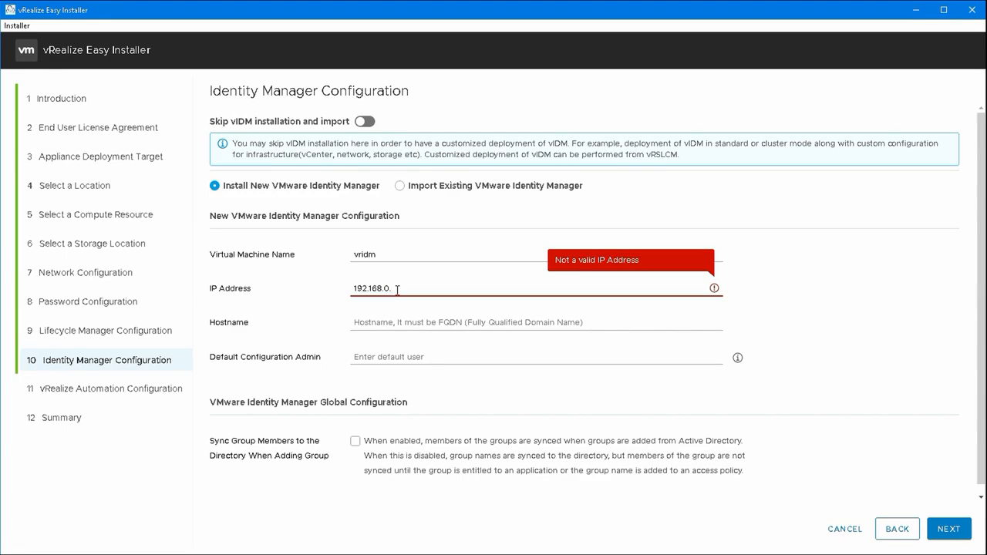
type(".76")
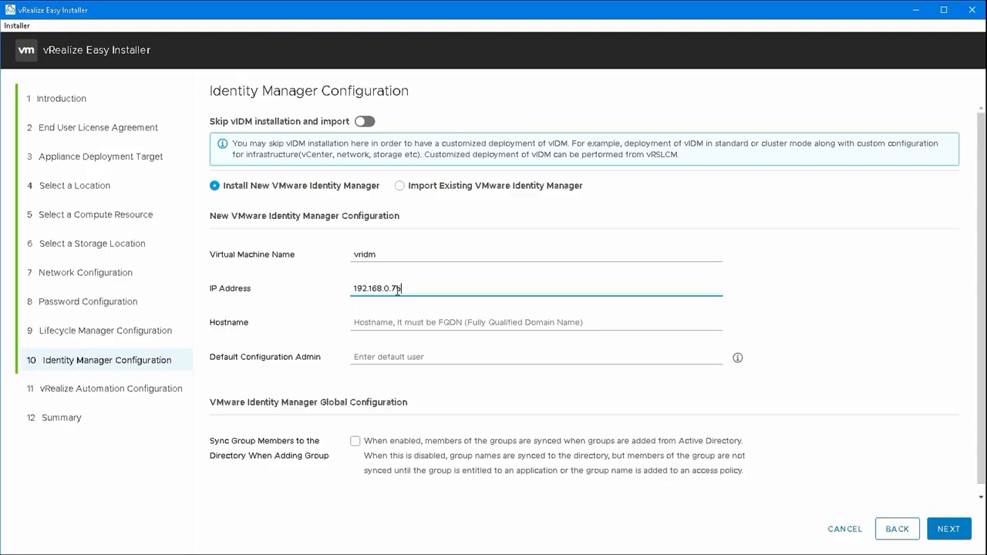
left_click(399, 324)
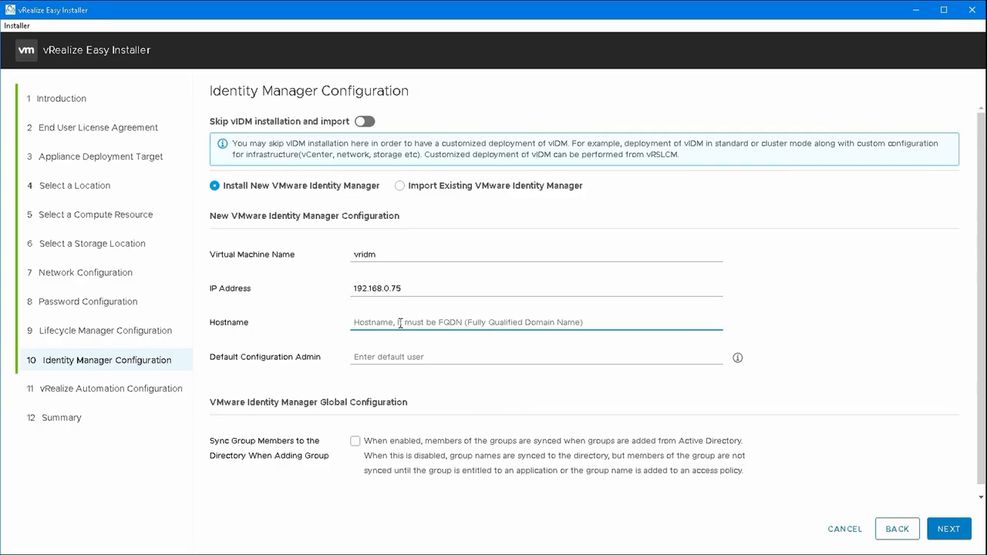
type("v")
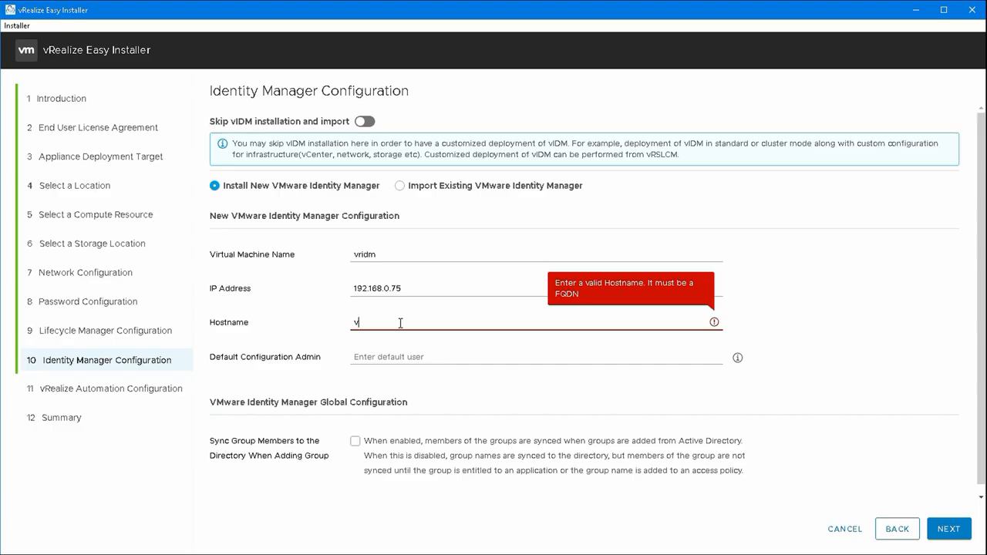
type("ridm.l")
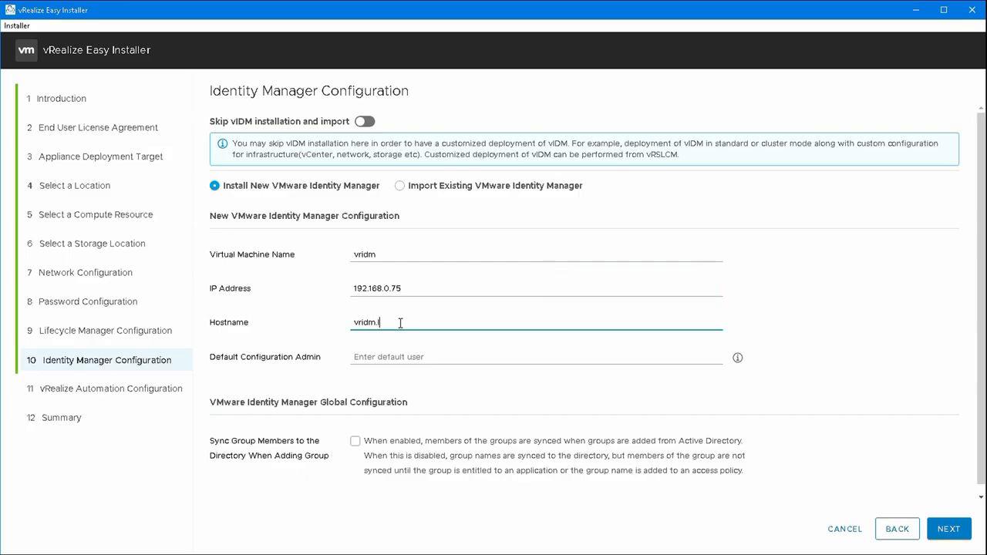
type("ab.local")
Step: Enter the default configuration admin's user name and continue to the vRealize Automation configuration
left_click(400, 353)
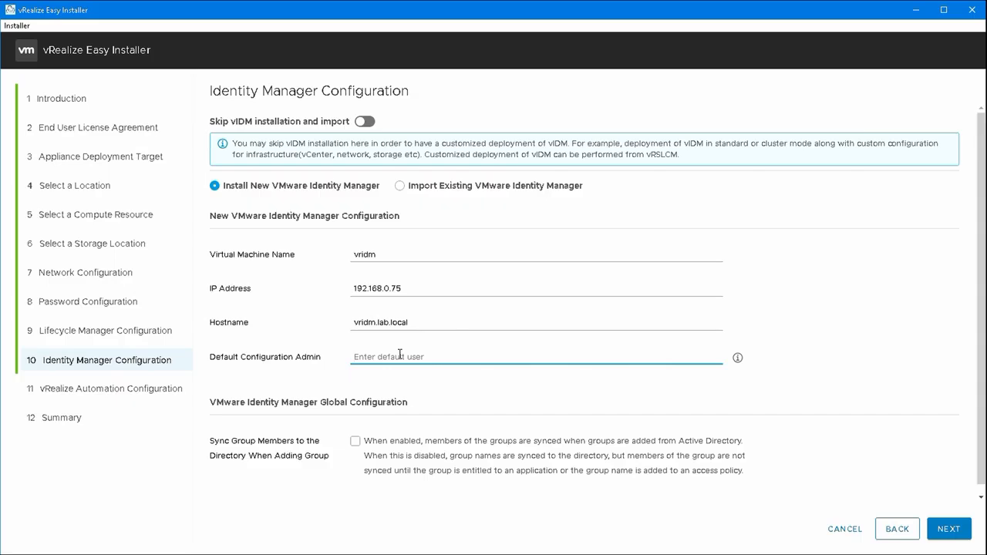
mouse_move(739, 360)
type("administrator@vsphere.local")
left_click(947, 529)
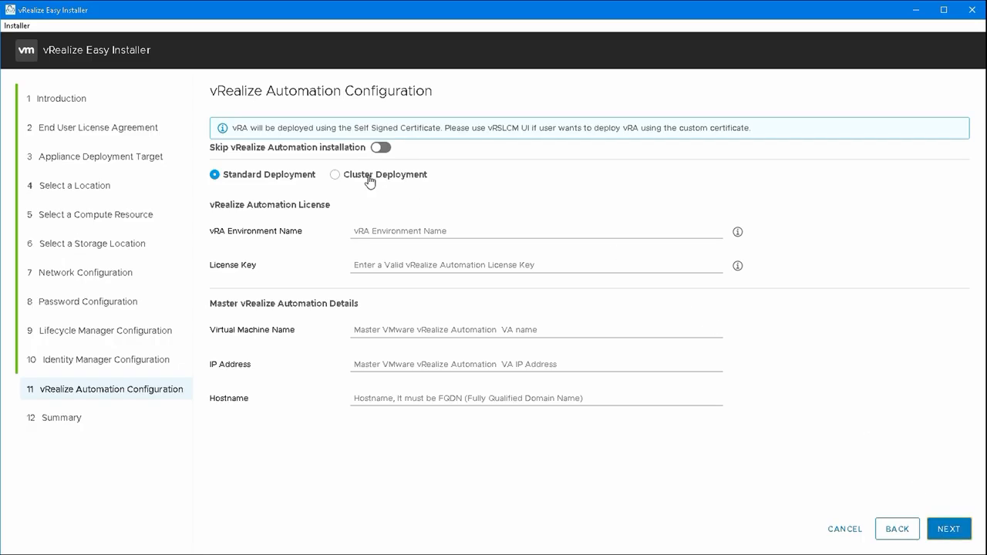
Step: Skip the vRealize Automation installation, review the summary, and submit the appliance deployment
left_click(379, 149)
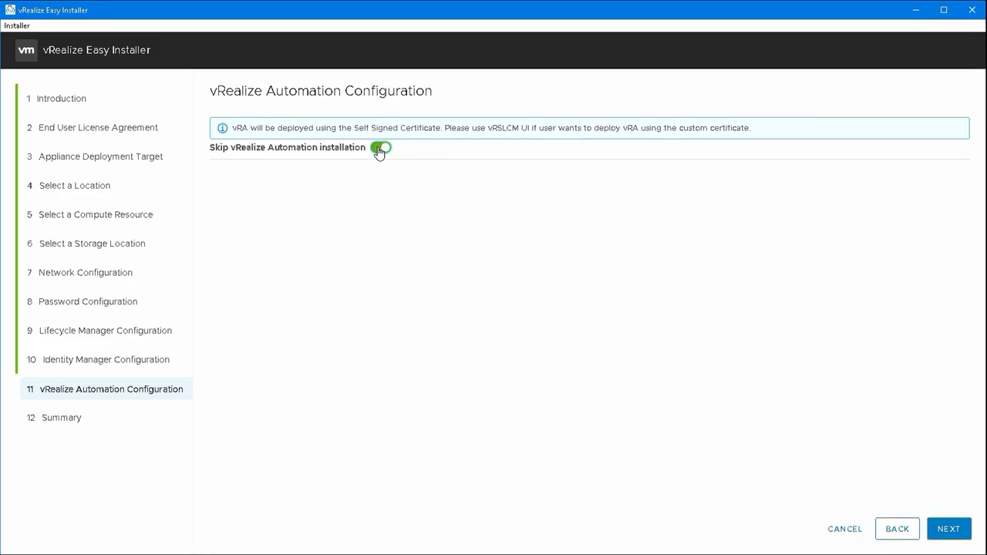
left_click(956, 531)
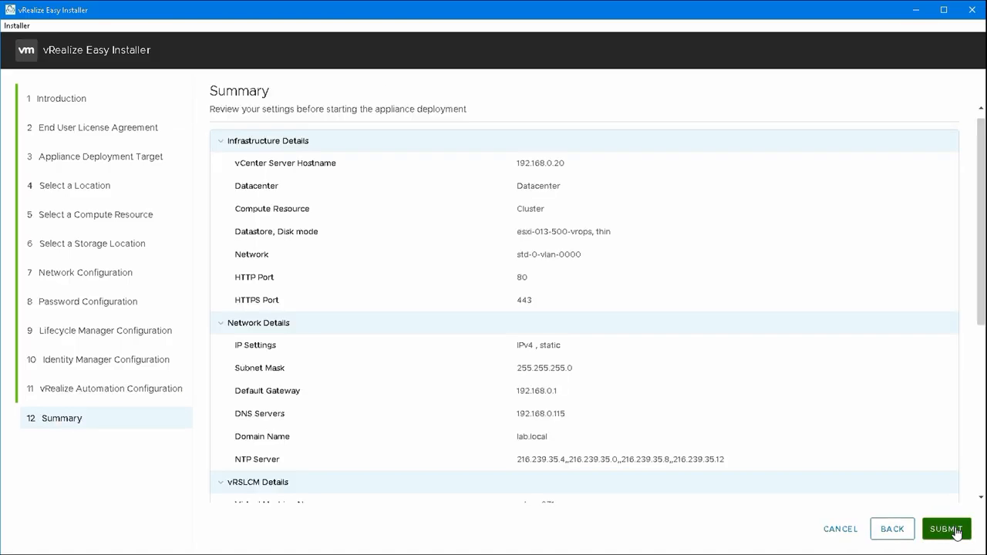
mouse_move(982, 306)
left_mouse_down()
mouse_move(982, 472)
mouse_move(980, 299)
left_mouse_up()
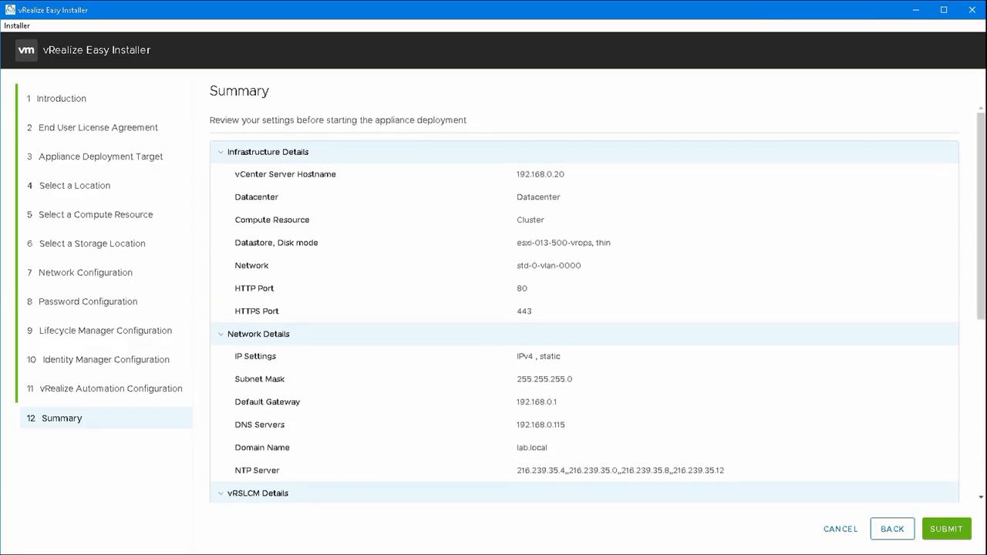
left_click(947, 530)
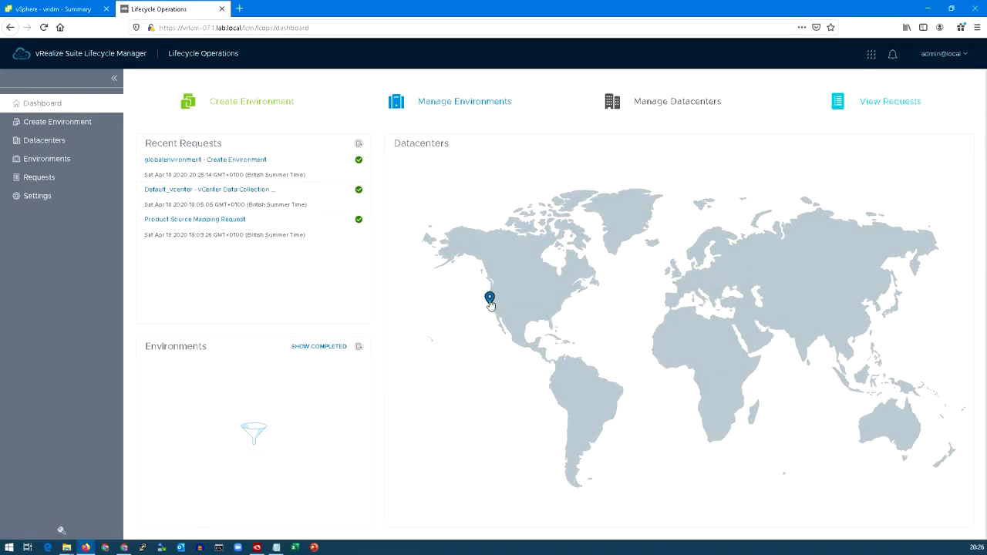
Step: Inspect the environments of Default_datacenter on the Palo Alto map location, and open the datacenter management page
left_click(490, 300)
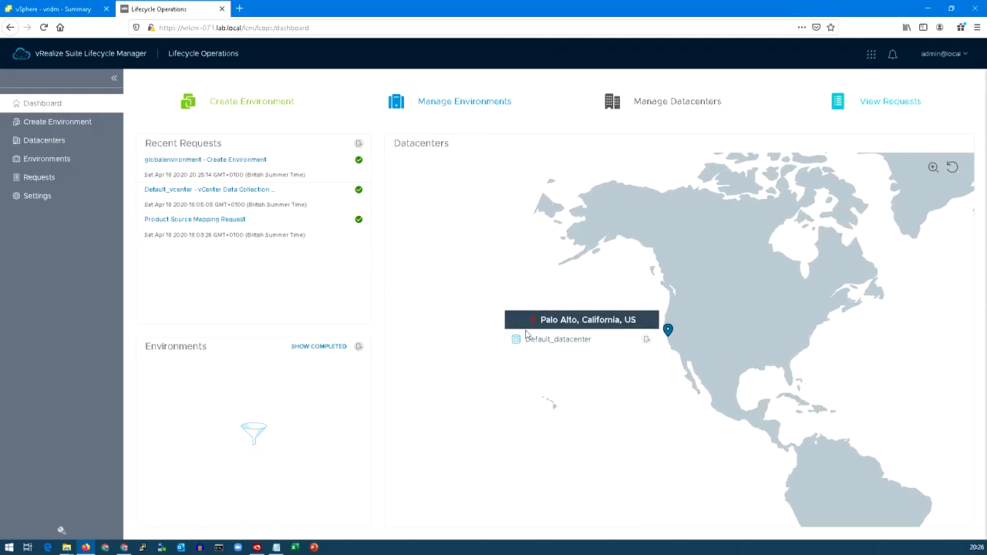
left_click(575, 344)
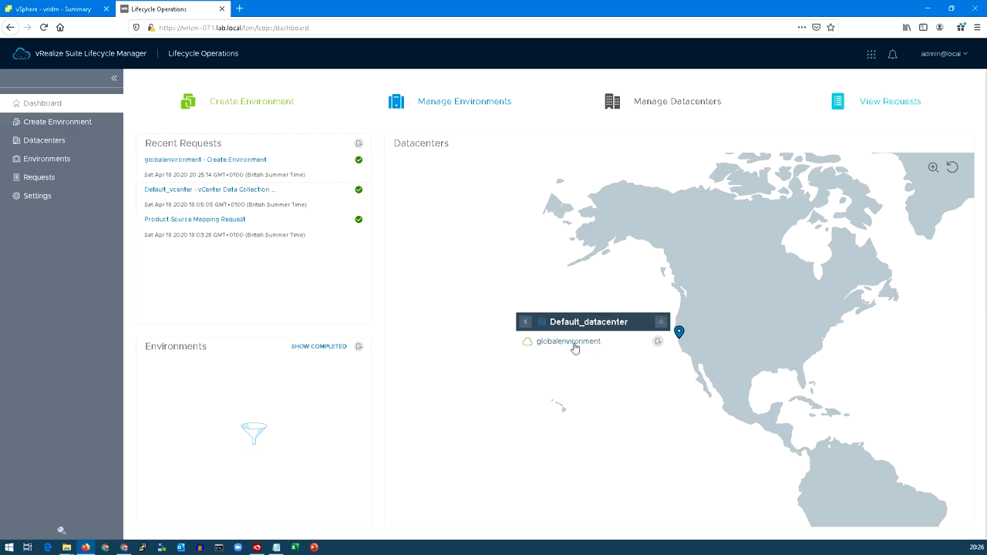
left_click(644, 101)
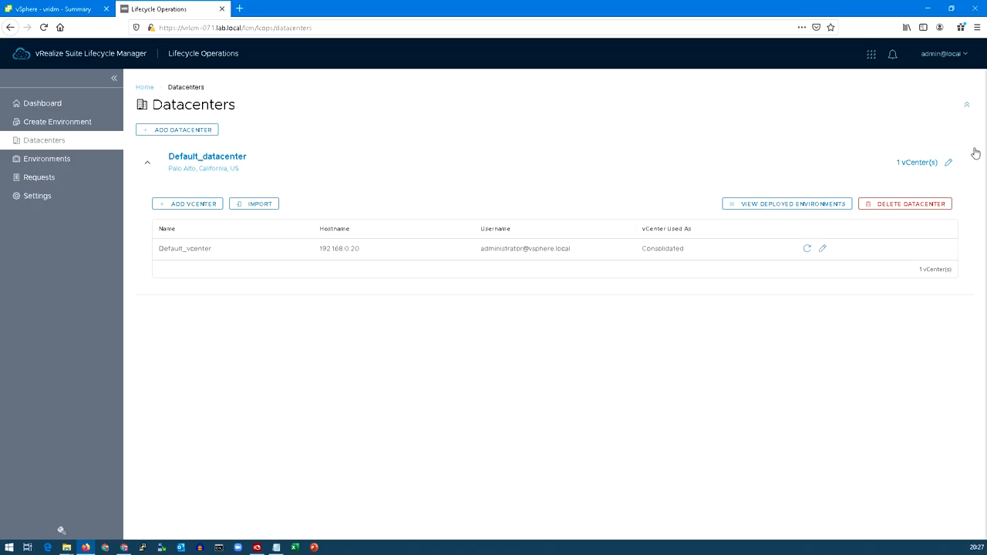
Step: Change the location of Default_datacenter to London, England, GB and save the datacenter
left_click(948, 163)
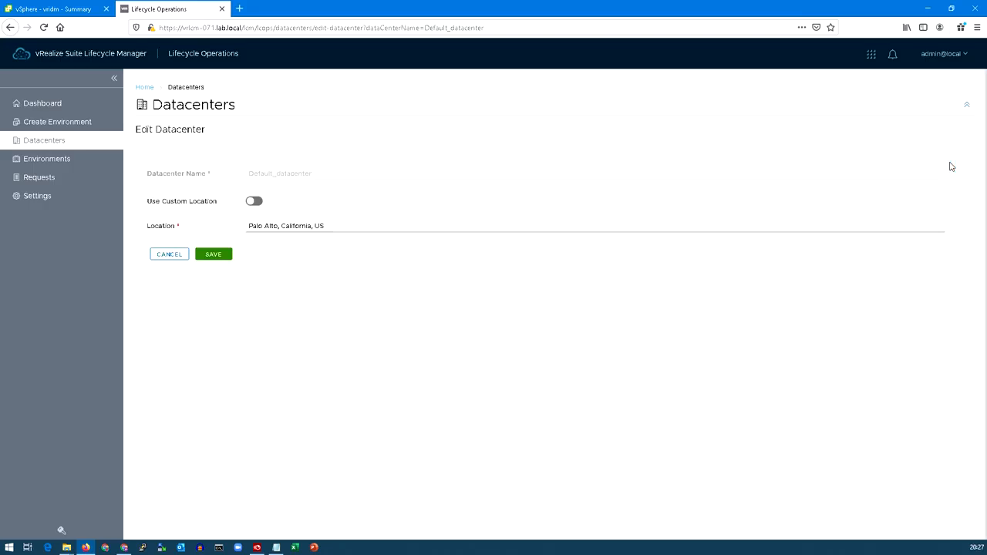
left_click(335, 225)
key("ctrl+a")
key("BackSpace")
type("London")
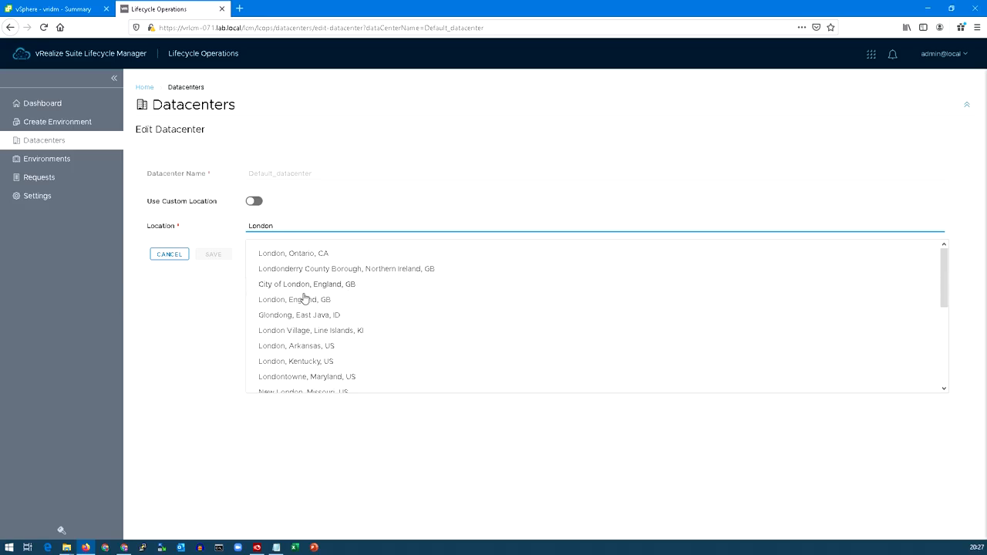
left_click(305, 299)
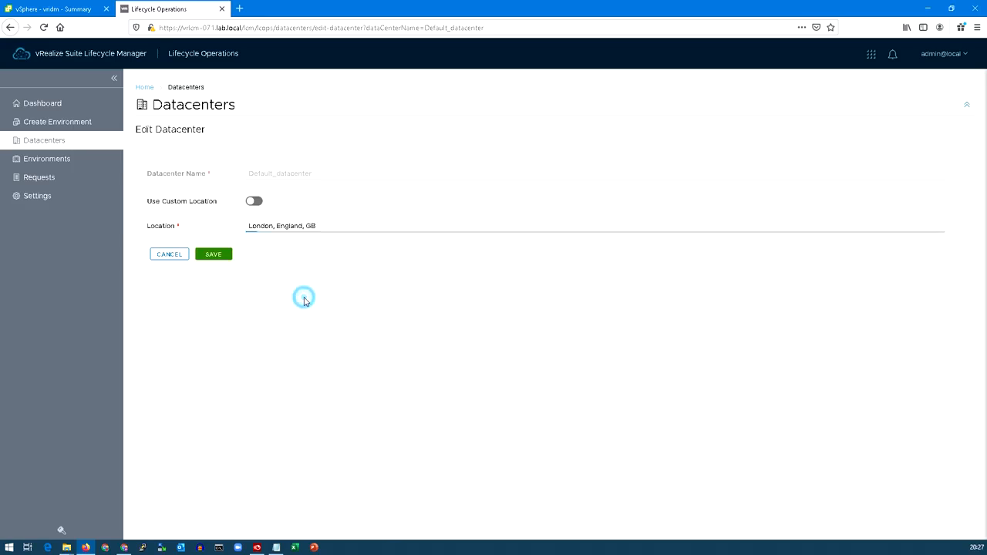
left_click(220, 255)
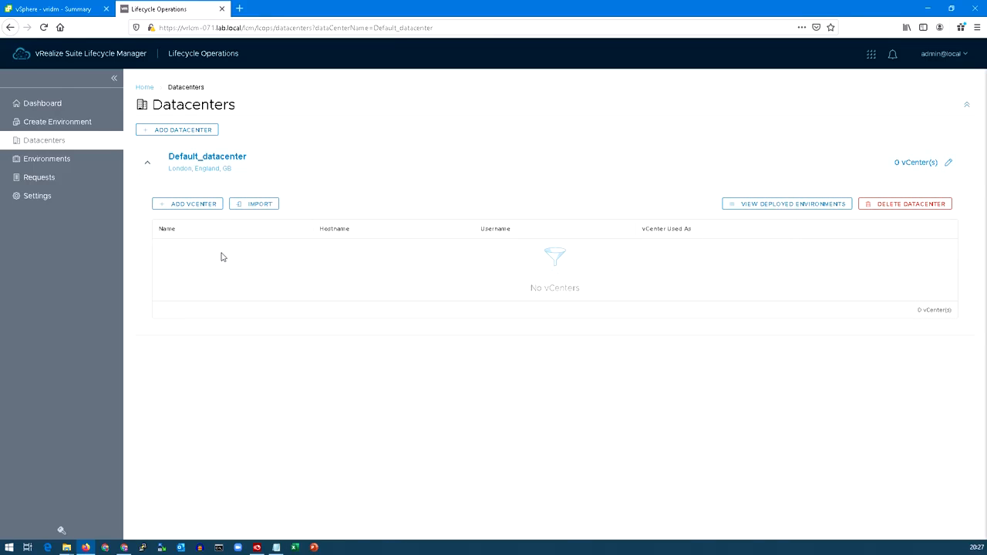
Step: Check the datacenter map on the Lifecycle Operations dashboard, and open the Locker service from the My Services page
left_click(47, 108)
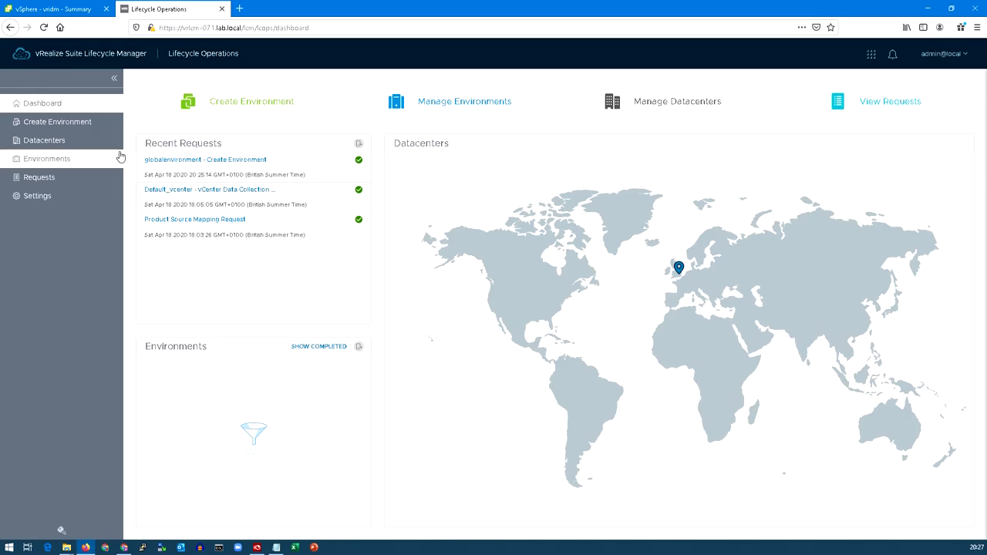
left_click(67, 58)
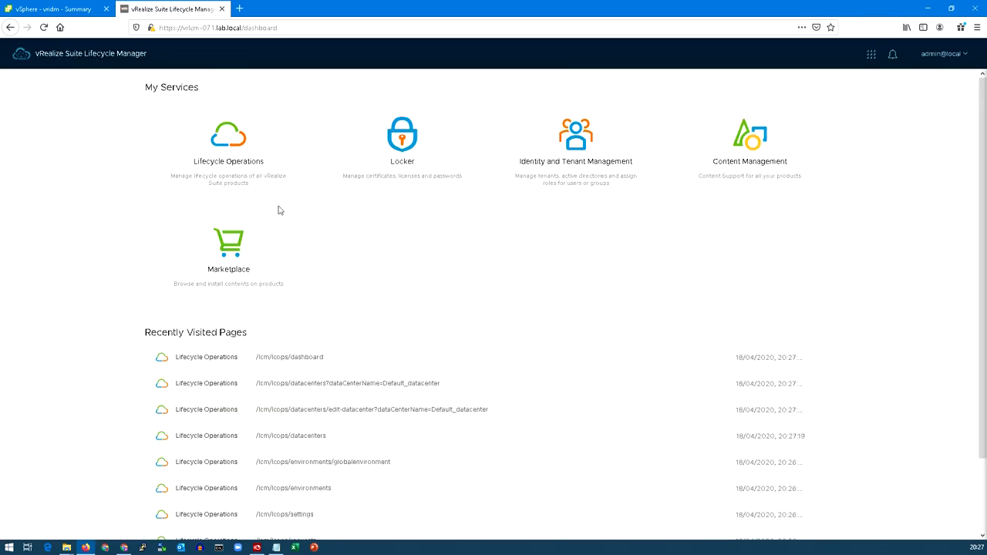
left_click(408, 144)
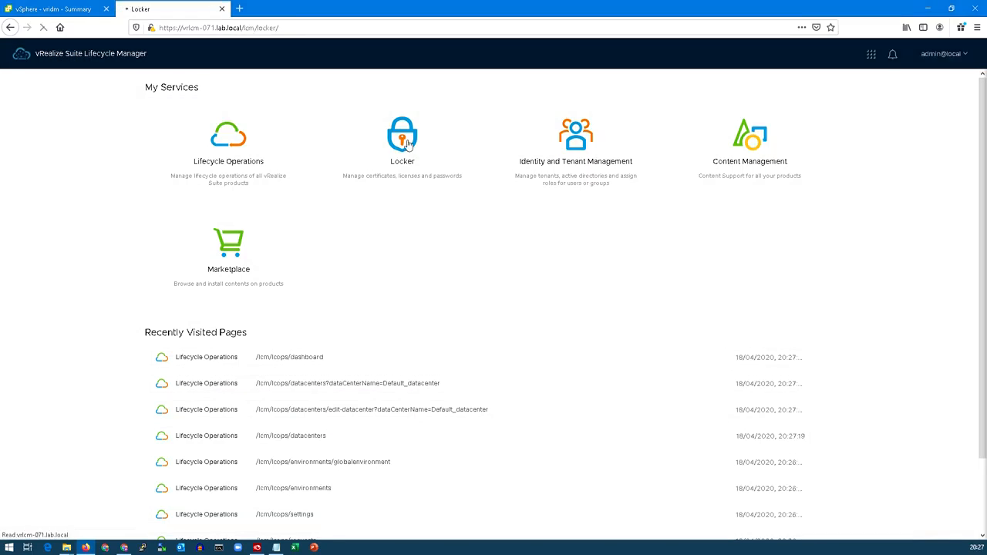